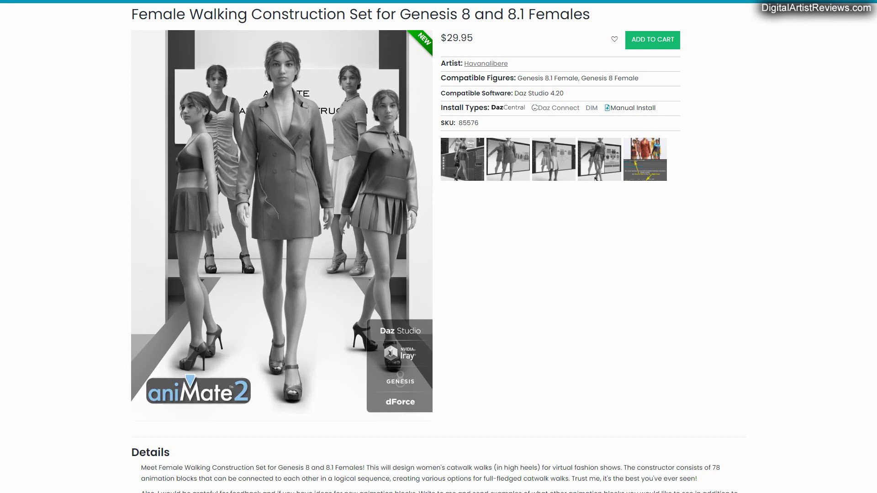
# Scroll the product page to the Details section and highlight the '78' animation block count
pyautogui.scroll(1, 741, 398)
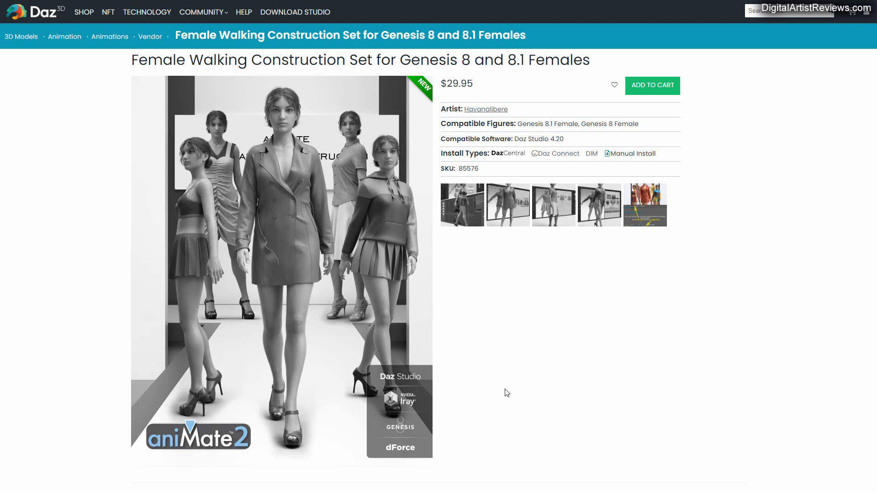
pyautogui.scroll(-2, 498, 389)
pyautogui.scroll(-4, 498, 389)
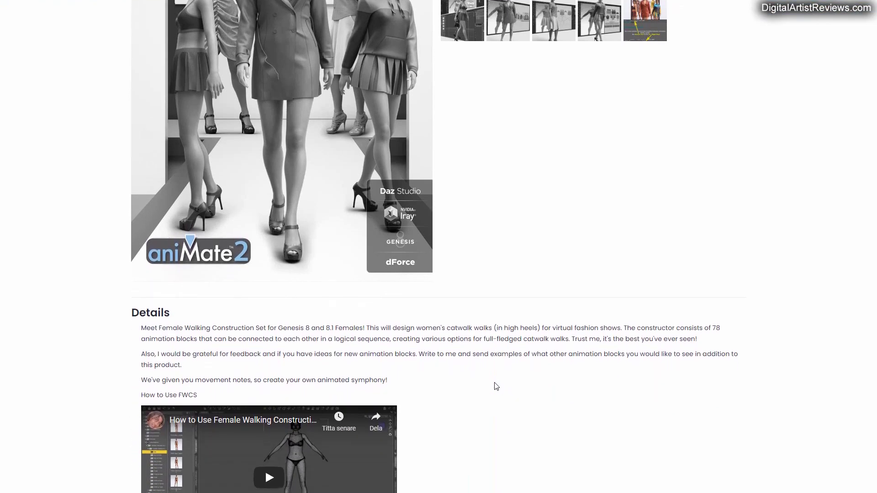
pyautogui.scroll(3, 497, 387)
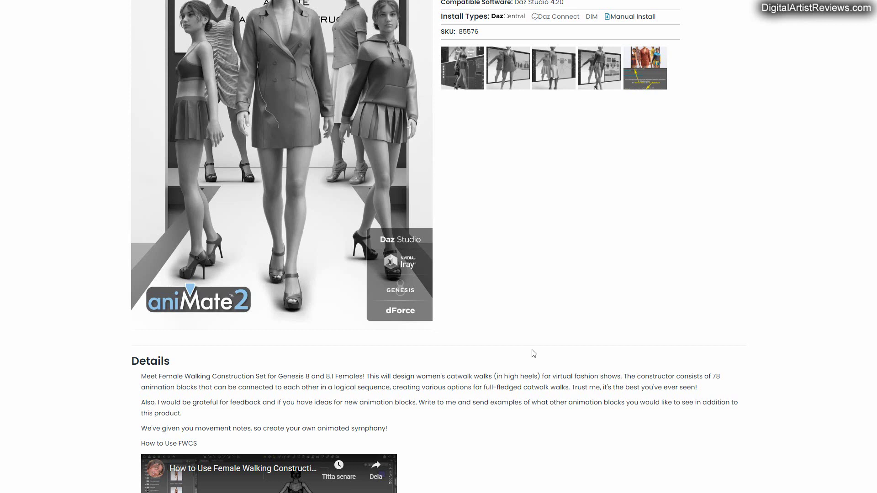
pyautogui.moveTo(709, 374); pyautogui.dragTo(727, 376)
pyautogui.scroll(3, 547, 399)
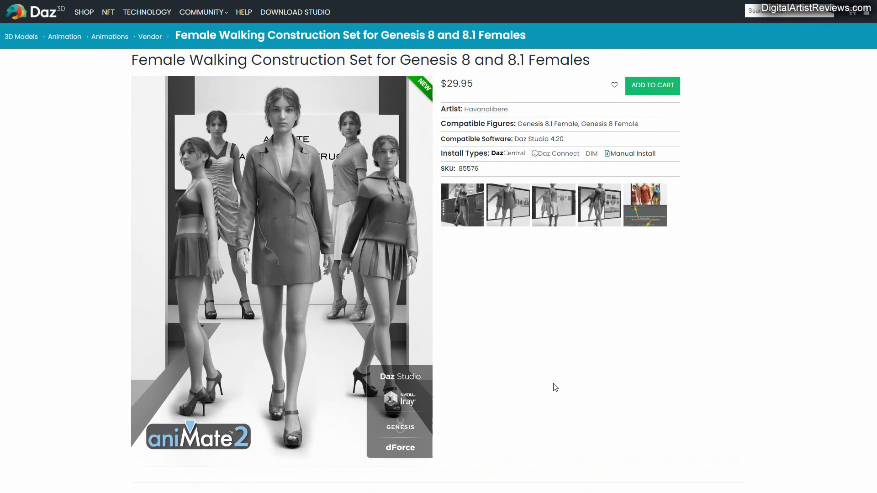
pyautogui.scroll(-9, 552, 383)
# Rewind and play the second demo video, pause and resume it, then scroll to the page header
pyautogui.scroll(-2, 555, 372)
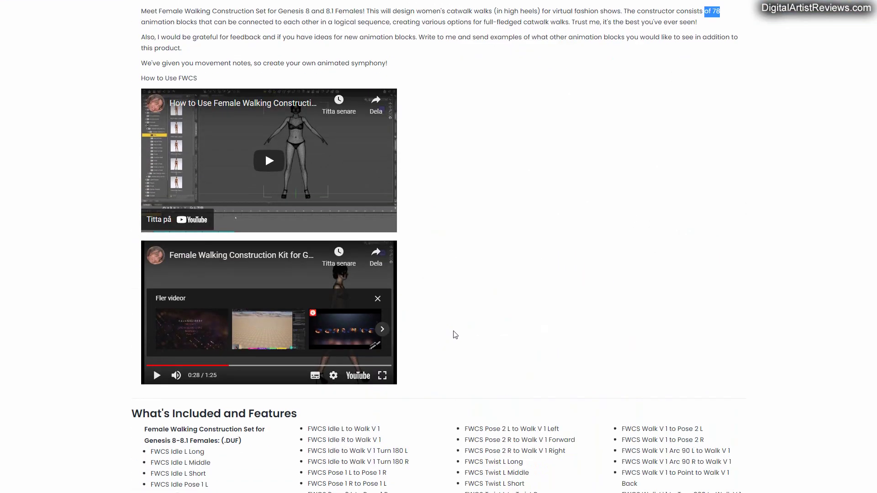
pyautogui.click(144, 366)
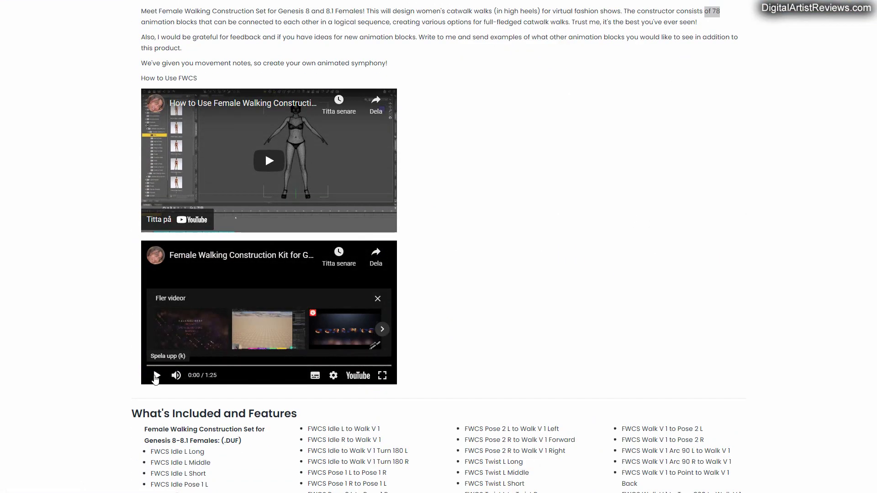
pyautogui.click(156, 376)
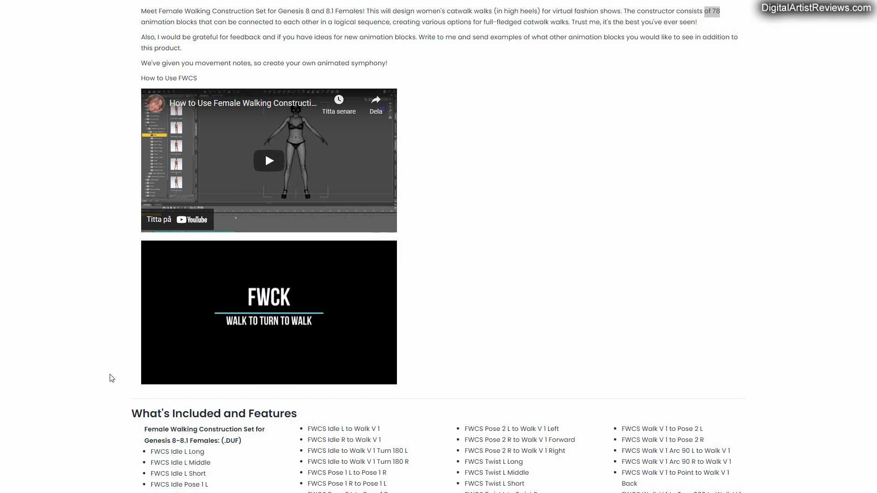
pyautogui.moveTo(181, 302)
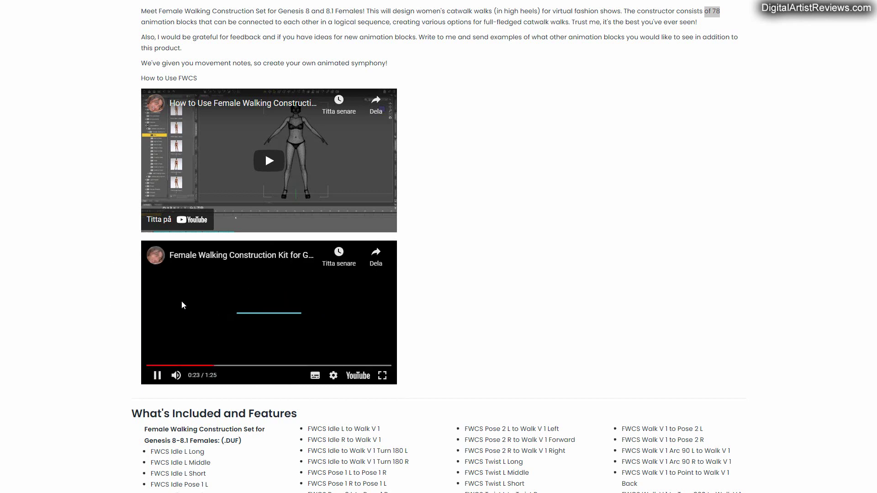
pyautogui.click(157, 376)
pyautogui.click(157, 375)
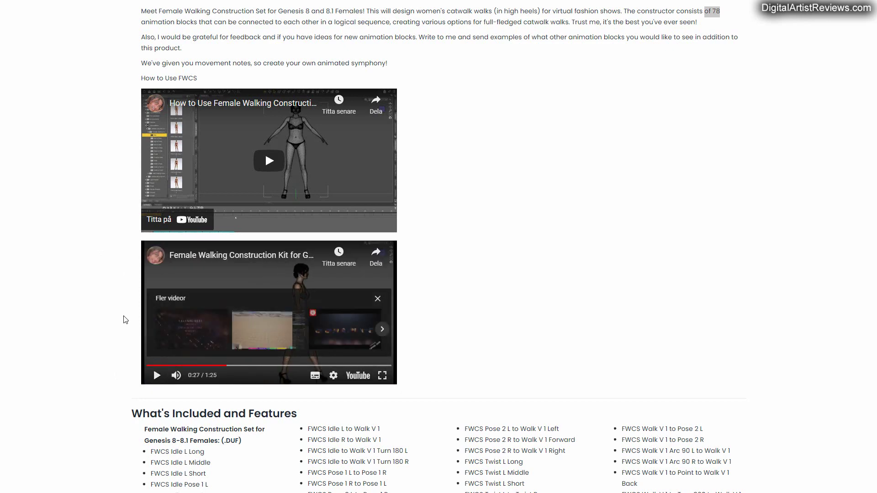
pyautogui.scroll(7, 111, 324)
pyautogui.scroll(5, 111, 323)
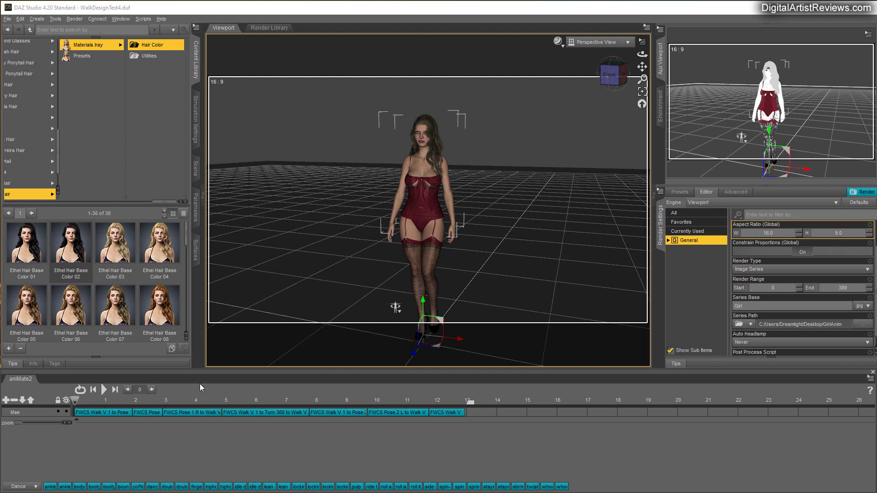
pyautogui.click(104, 390)
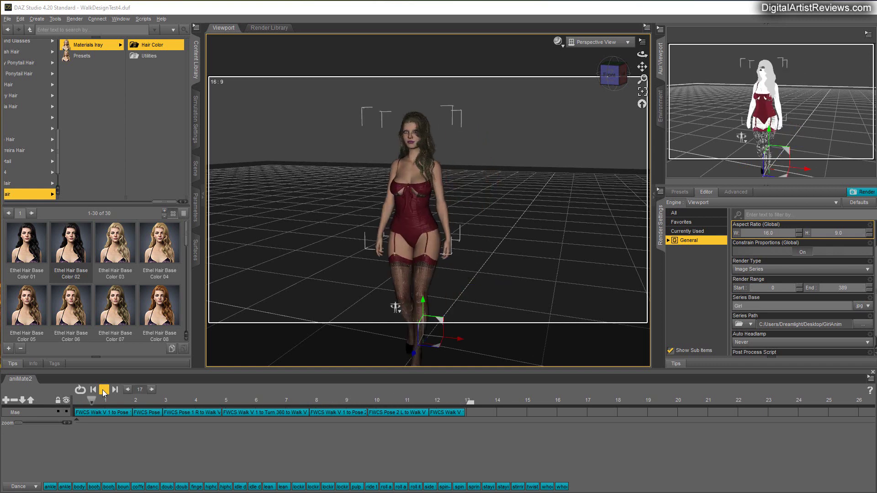
pyautogui.click(104, 392)
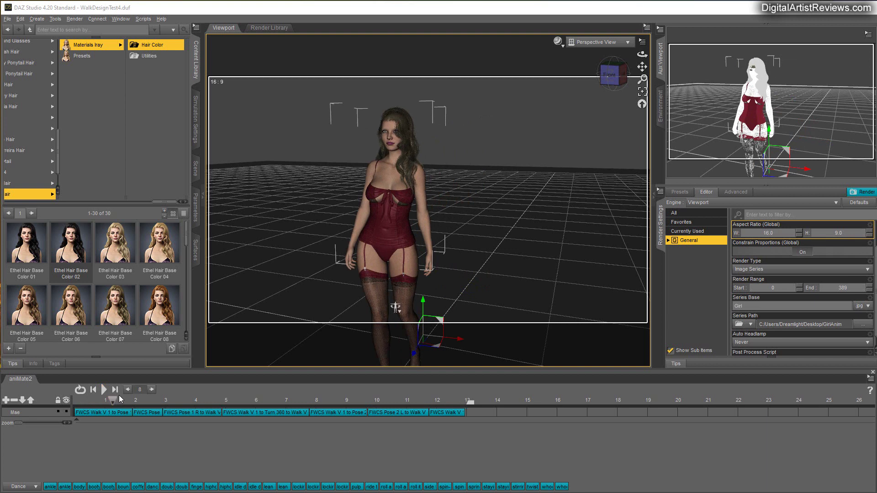
pyautogui.moveTo(91, 398); pyautogui.dragTo(53, 399)
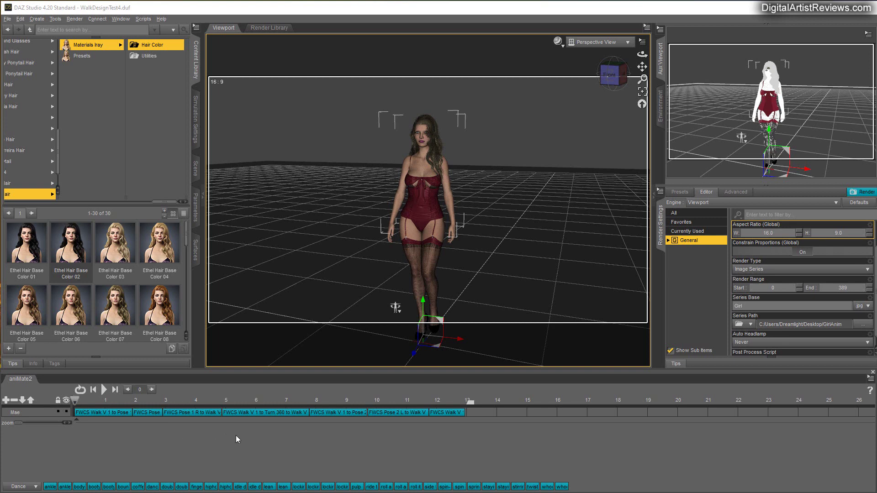
# Undo to clear Mae's aniBlocks, then delete the Pumps4 node from the Scene list
pyautogui.hotkey('ctrl', 'z')
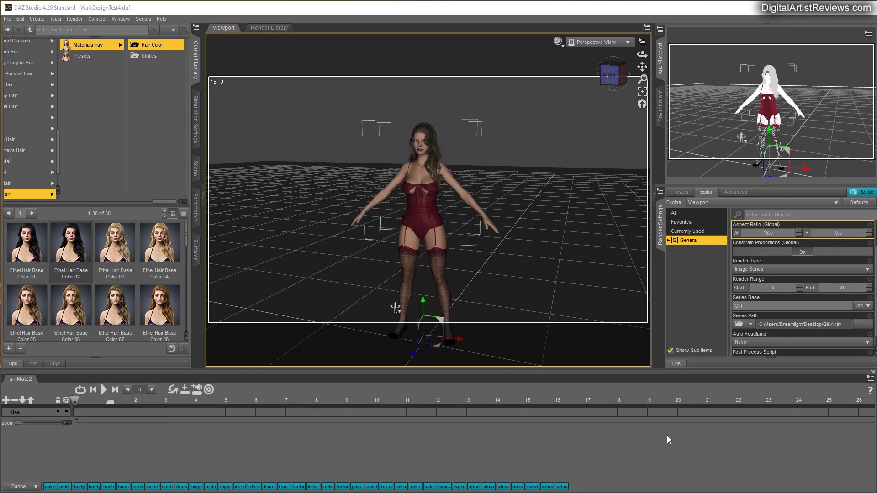
pyautogui.moveTo(642, 66); pyautogui.dragTo(634, 42)
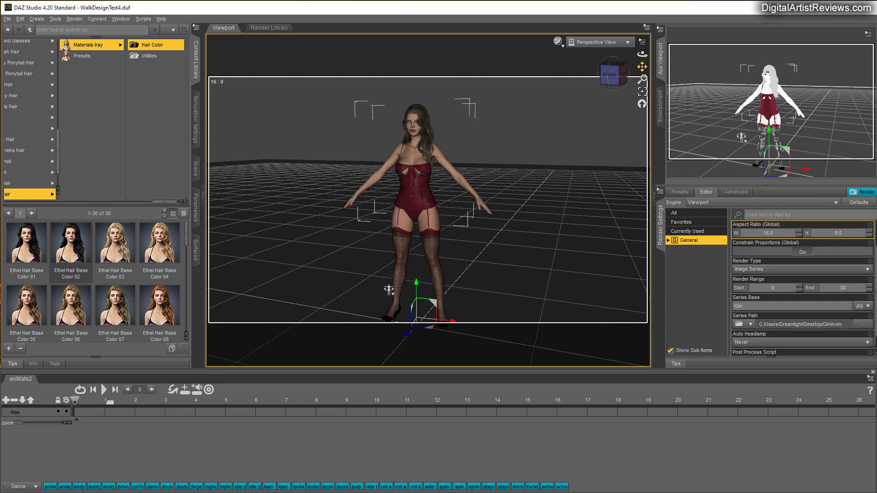
pyautogui.click(195, 168)
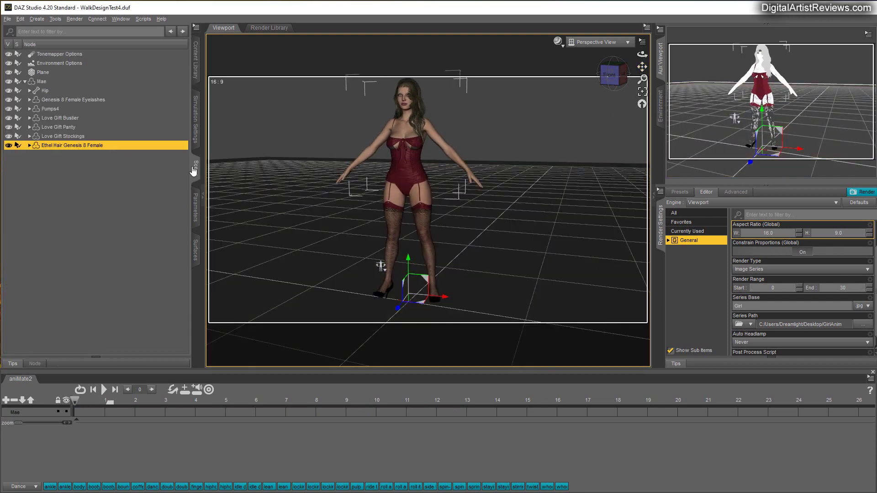
pyautogui.click(51, 108)
pyautogui.rightClick(49, 108)
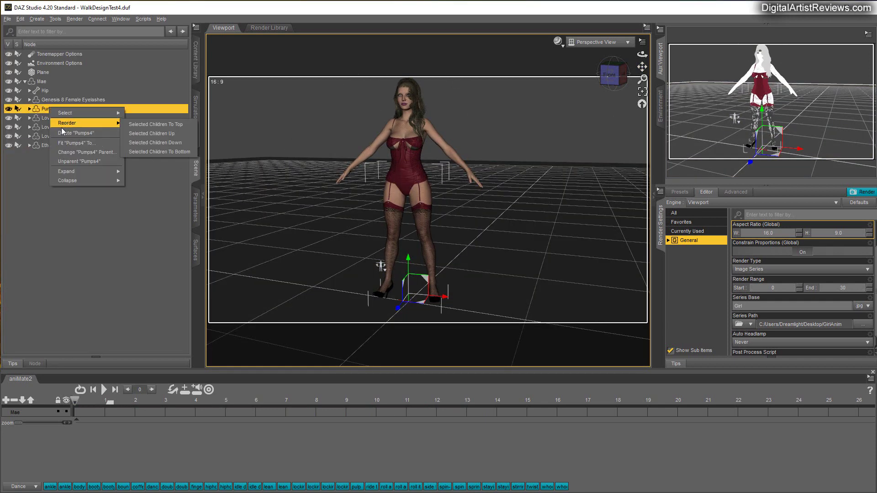
pyautogui.click(63, 136)
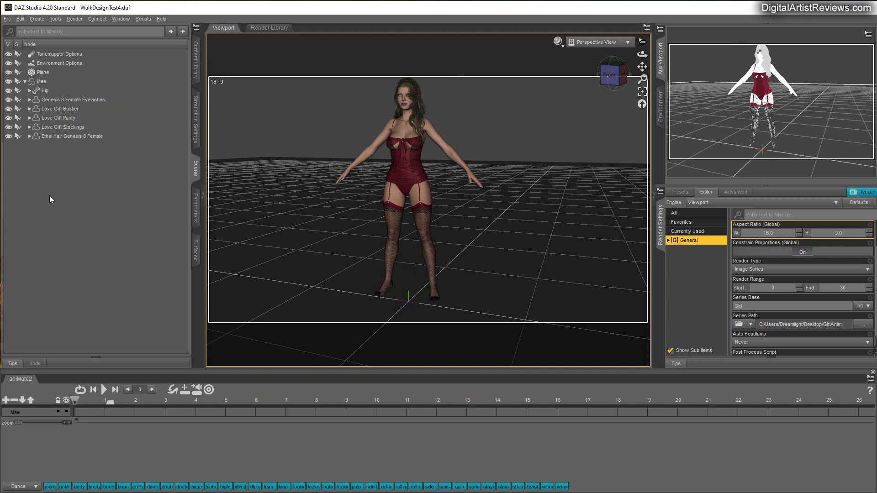
pyautogui.moveTo(642, 66); pyautogui.dragTo(636, 58)
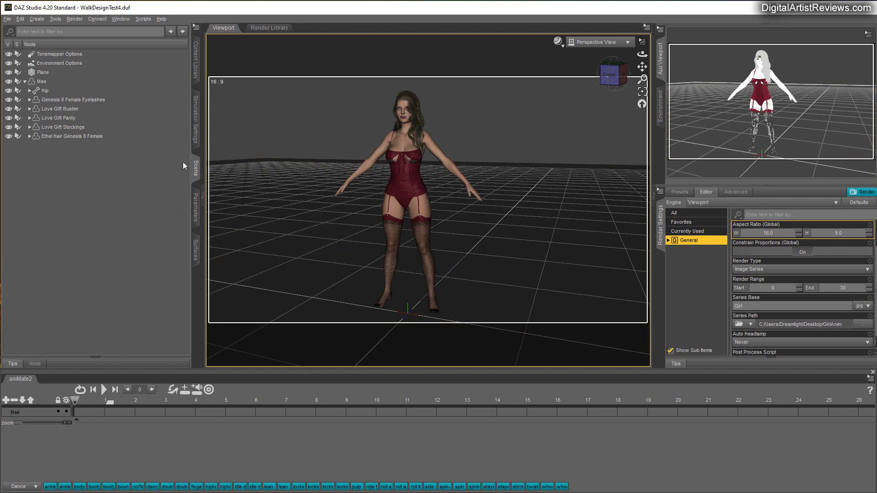
# Browse the Content Library to My DAZ 3D Library > aniBlocks > Female Walking Construction Set
pyautogui.click(195, 60)
pyautogui.moveTo(165, 203); pyautogui.dragTo(7, 204)
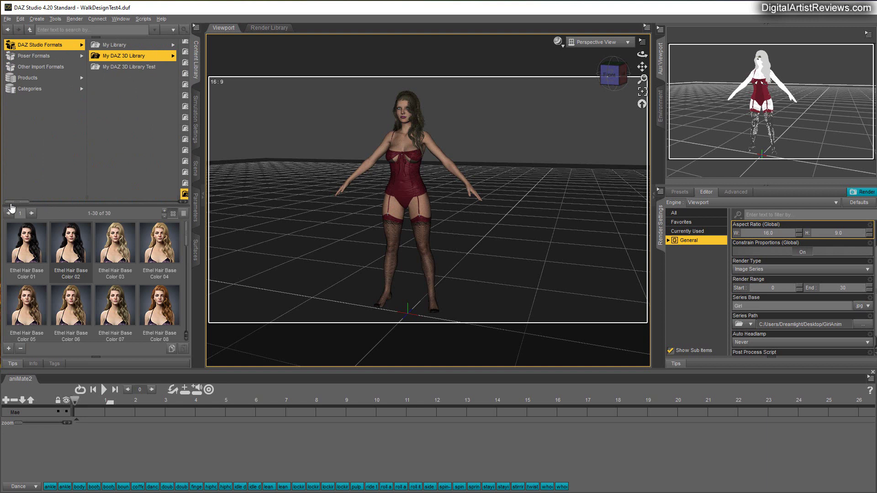
pyautogui.click(123, 56)
pyautogui.scroll(5, 128, 126)
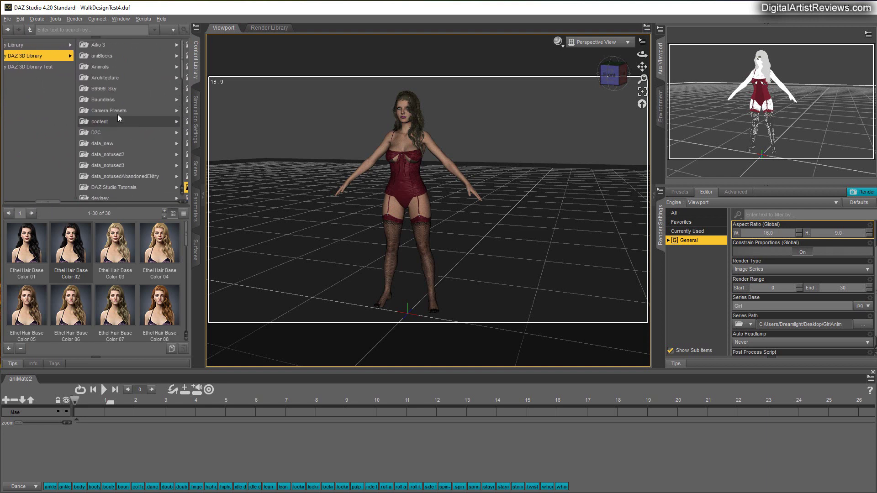
pyautogui.click(101, 56)
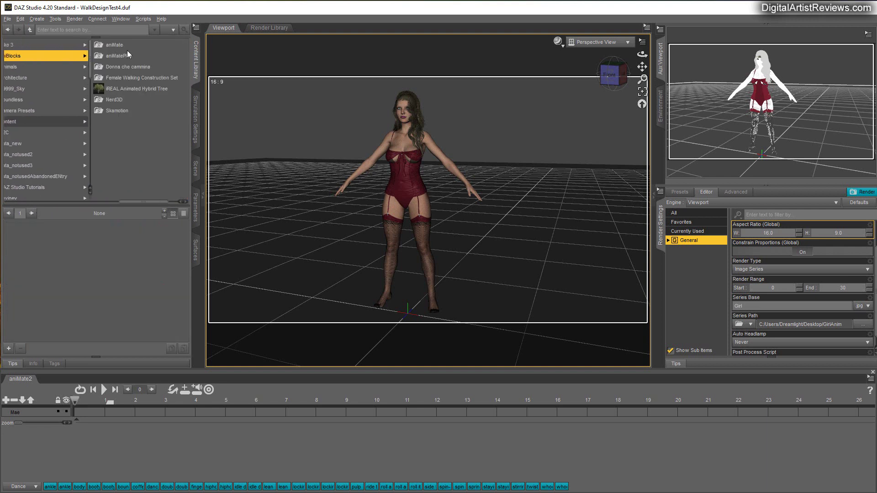
pyautogui.click(122, 77)
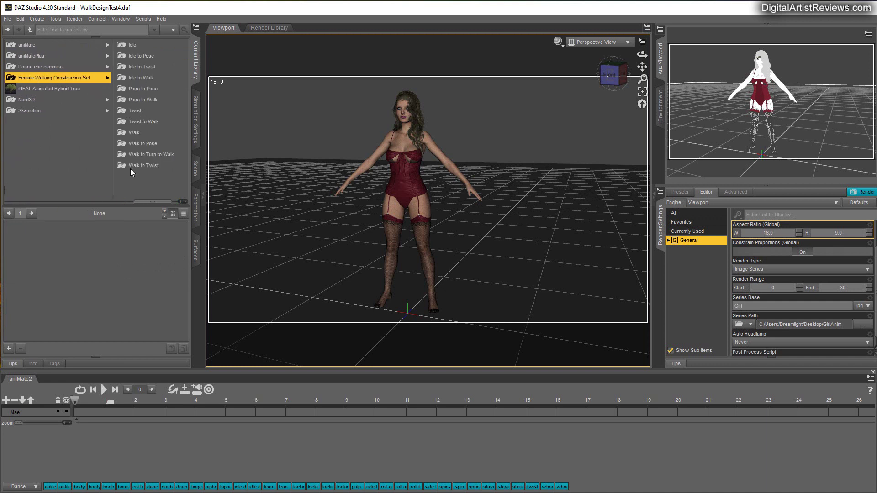
# Browse the Idle and Pose folders, previewing Idle L to Walk V 1 and a backwards 180 block
pyautogui.click(137, 46)
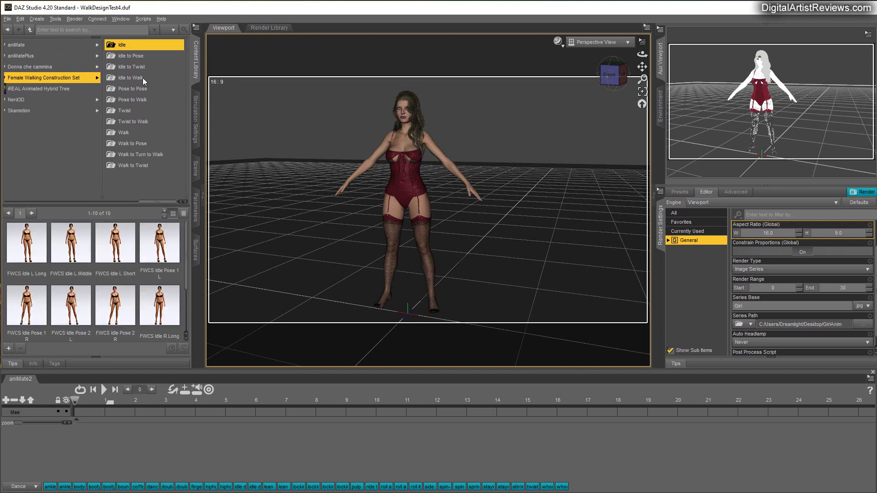
pyautogui.click(132, 56)
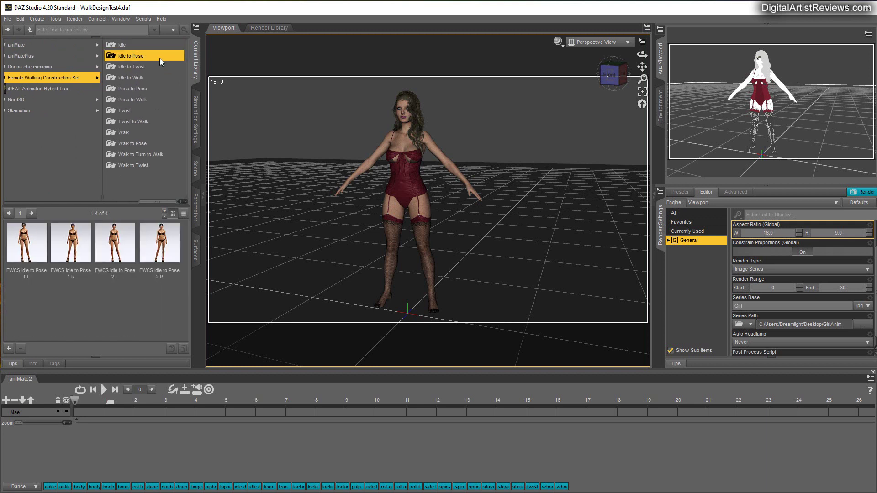
pyautogui.click(124, 68)
pyautogui.click(130, 78)
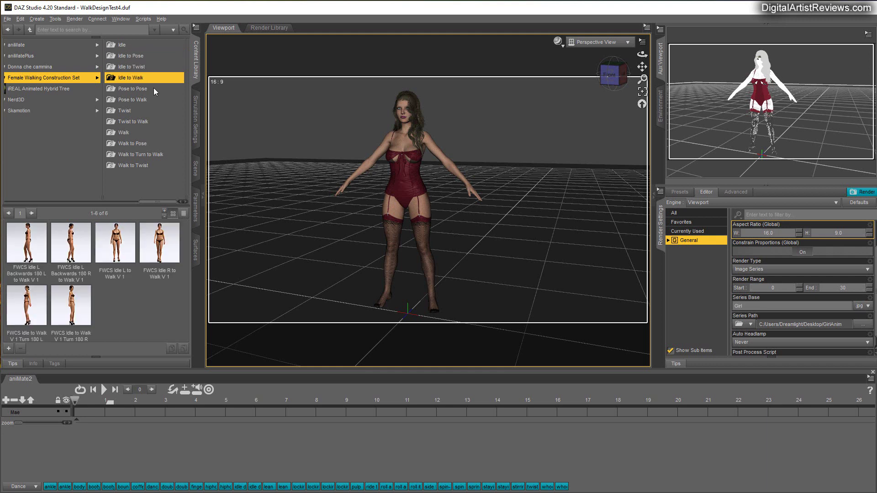
pyautogui.click(128, 89)
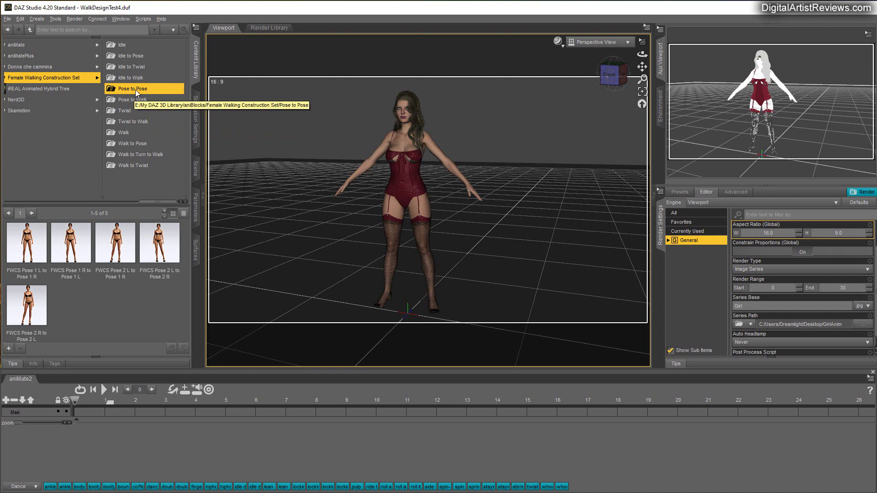
pyautogui.click(119, 79)
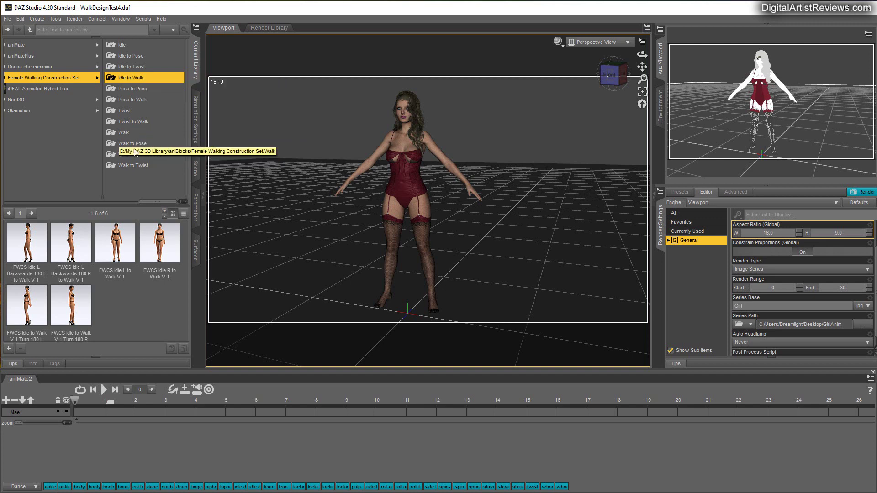
pyautogui.doubleClick(115, 244)
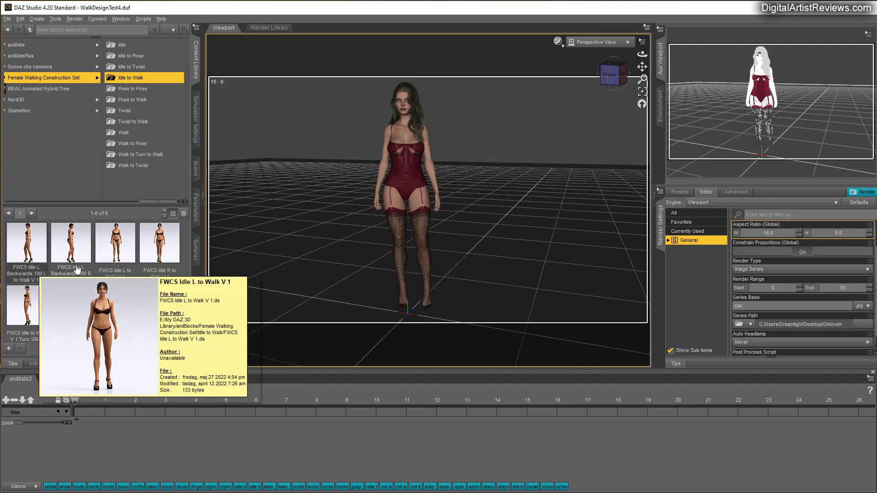
pyautogui.moveTo(39, 271)
pyautogui.doubleClick(84, 280)
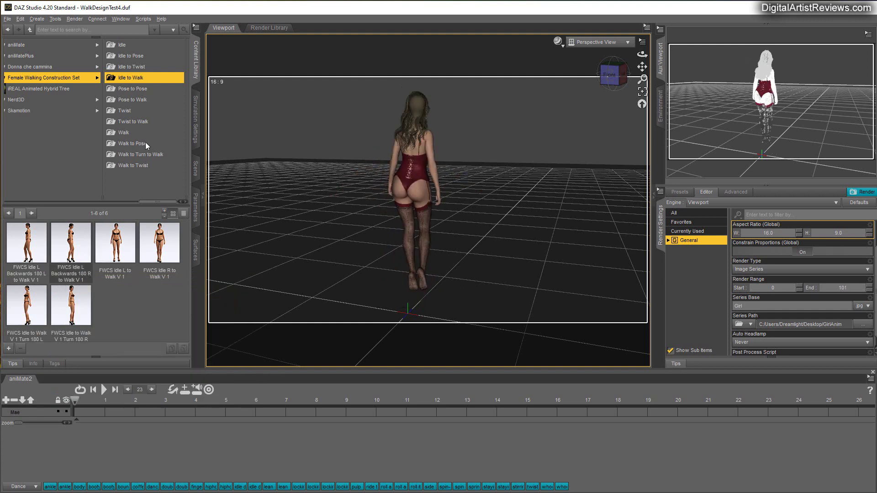
# Check the Twist to Walk and Walk to Pose folders, preview Walk V 1 to Pose 1 L, then open Walk
pyautogui.click(129, 122)
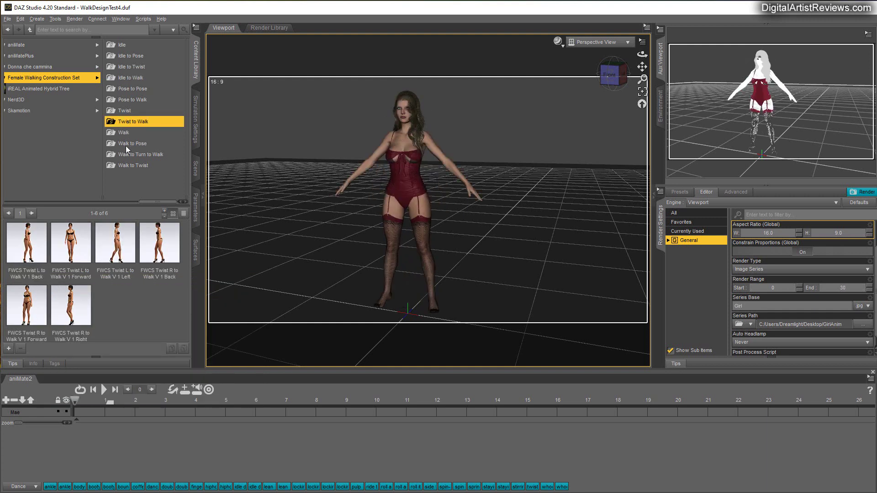
pyautogui.click(125, 133)
pyautogui.click(127, 145)
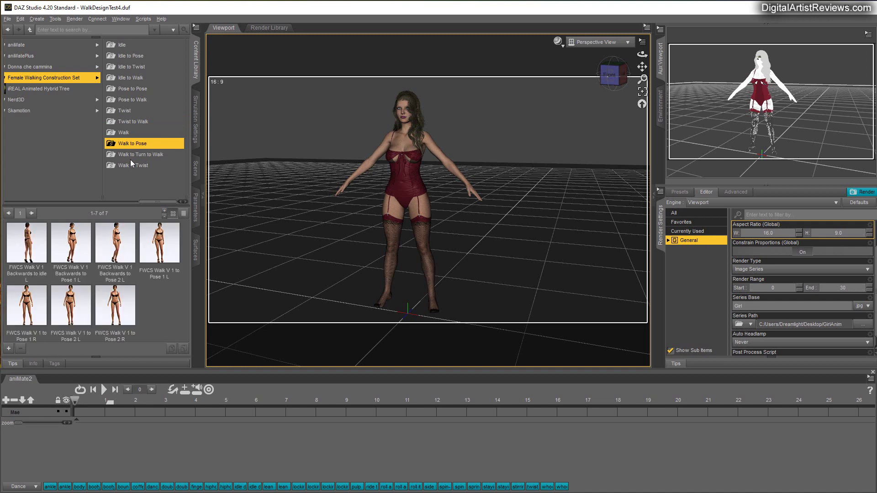
pyautogui.doubleClick(152, 242)
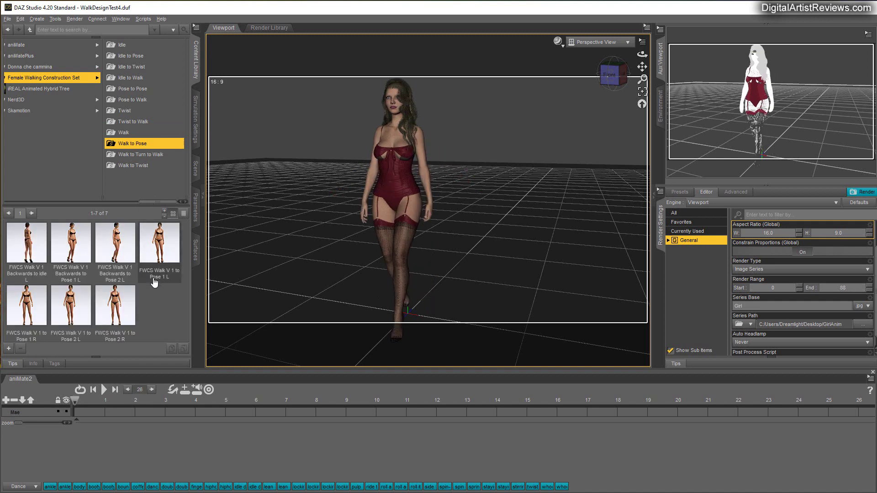
pyautogui.click(124, 133)
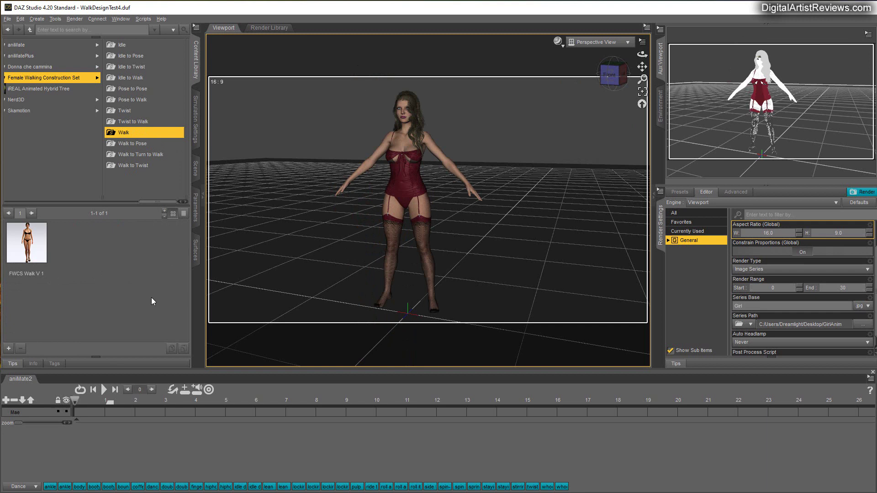
# Place FWCS Walk V 1 on the aniMate2 timeline and zoom the timeline to fit the clip
pyautogui.doubleClick(26, 242)
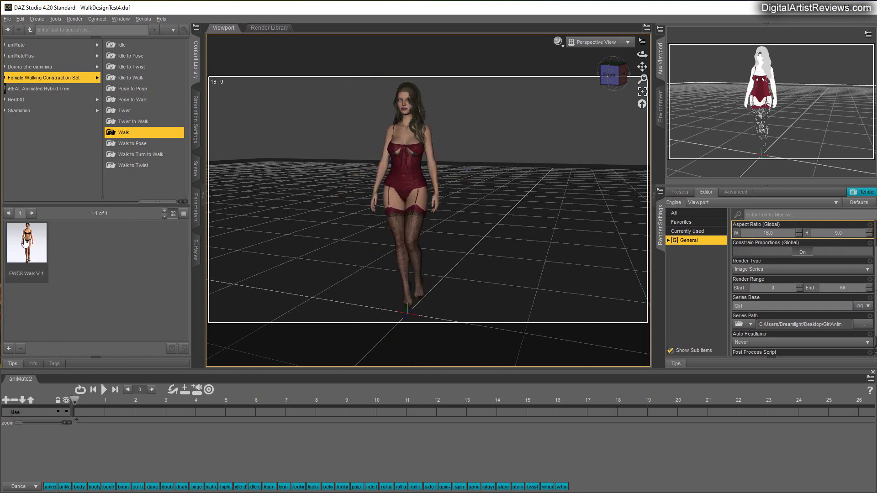
pyautogui.moveTo(26, 242); pyautogui.dragTo(89, 411)
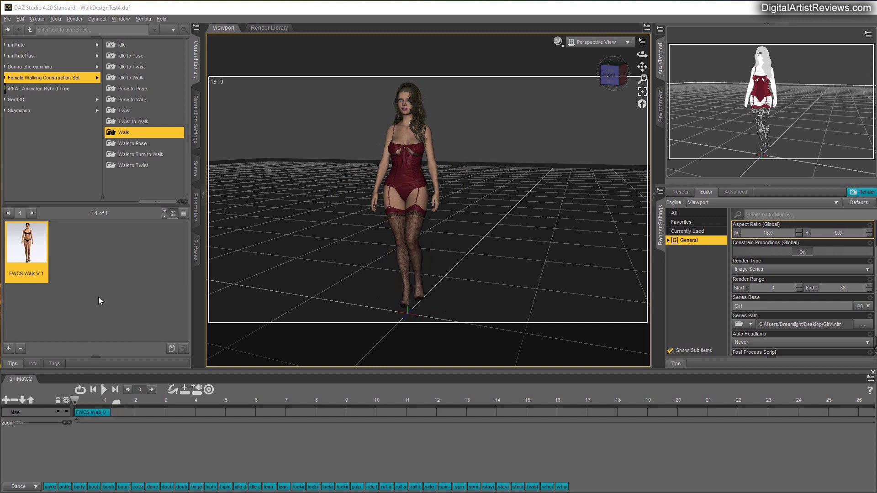
pyautogui.moveTo(20, 421); pyautogui.dragTo(22, 424)
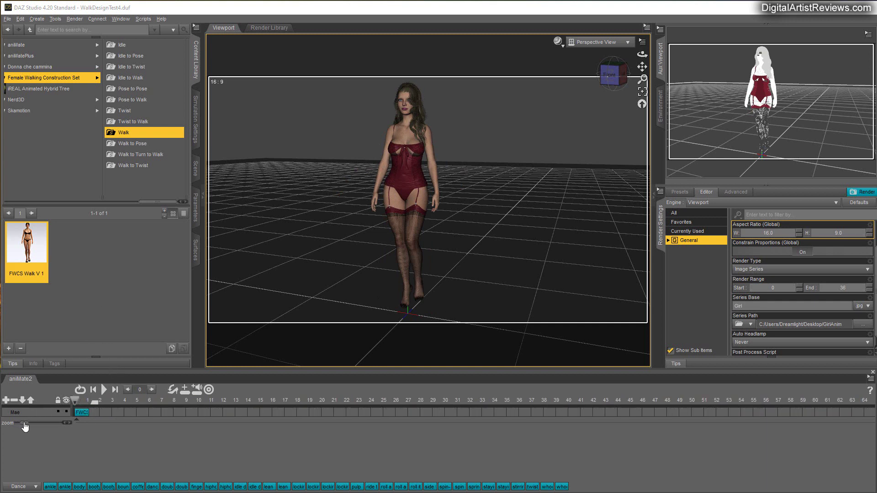
pyautogui.moveTo(24, 426); pyautogui.dragTo(35, 428)
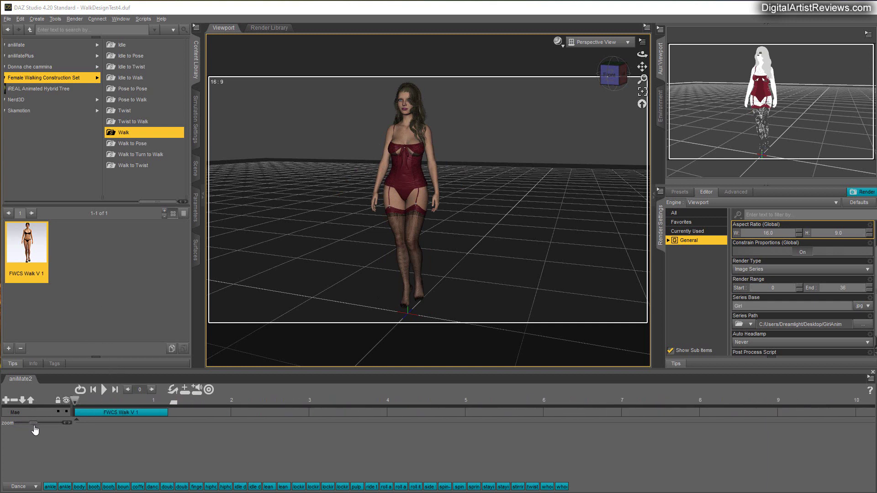
pyautogui.click(128, 413)
# Add FWCS Walk V 1 to Pose 1 L from Walk to Pose after the walk clip
pyautogui.click(131, 144)
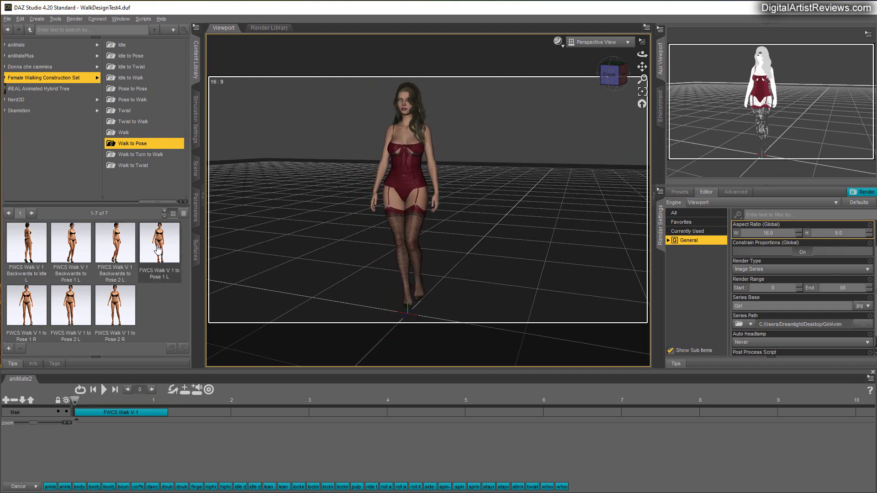
pyautogui.moveTo(159, 249); pyautogui.dragTo(191, 423)
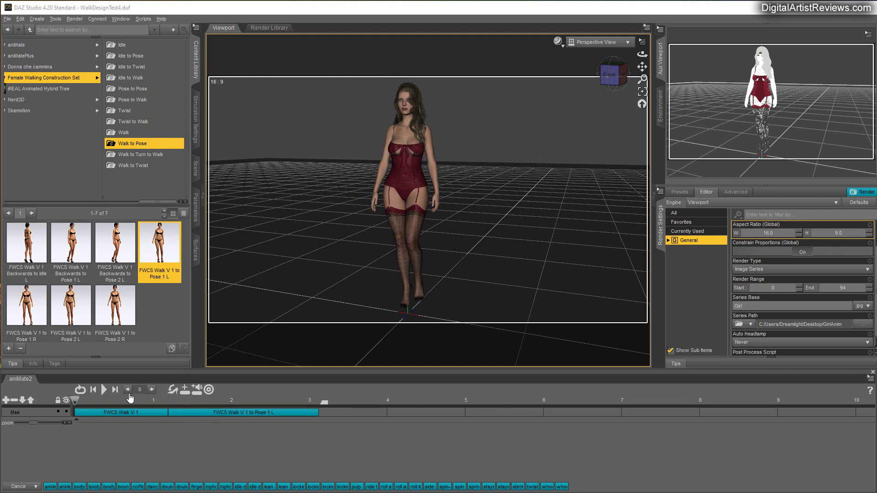
pyautogui.click(135, 414)
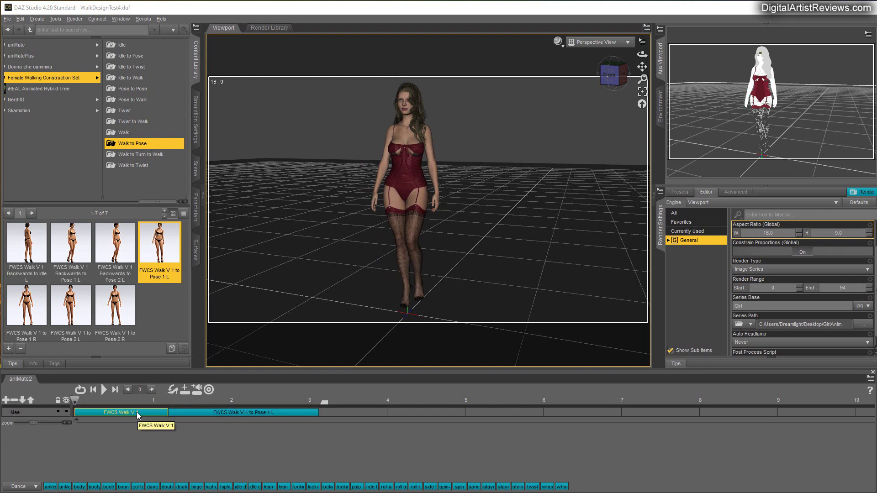
pyautogui.click(221, 413)
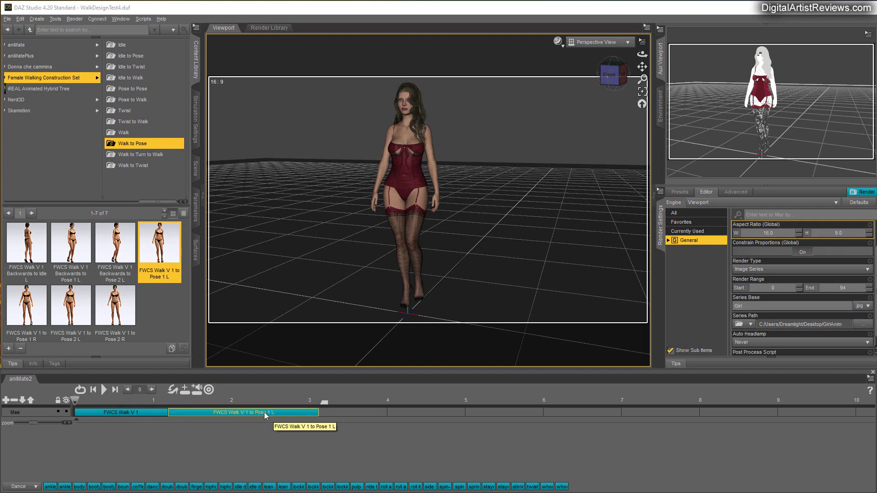
pyautogui.click(279, 411)
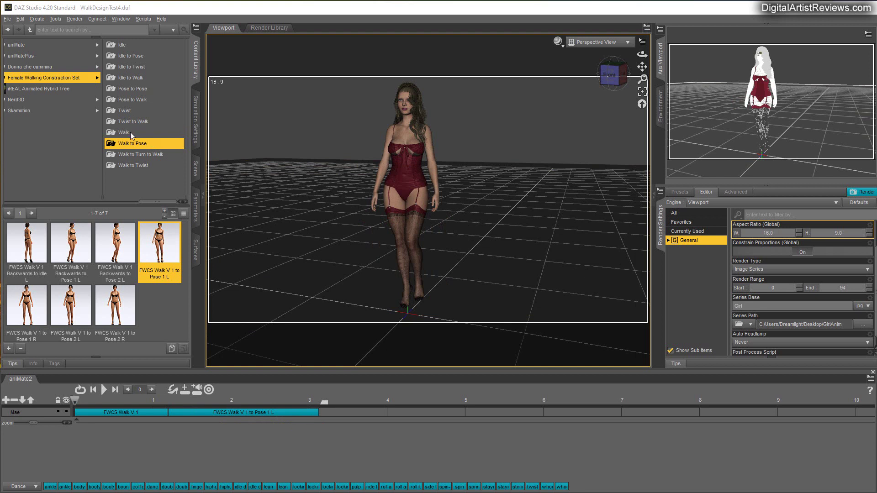
# Append FWCS Pose 1 L to Pose 1 R from the Pose to Pose folder
pyautogui.click(130, 89)
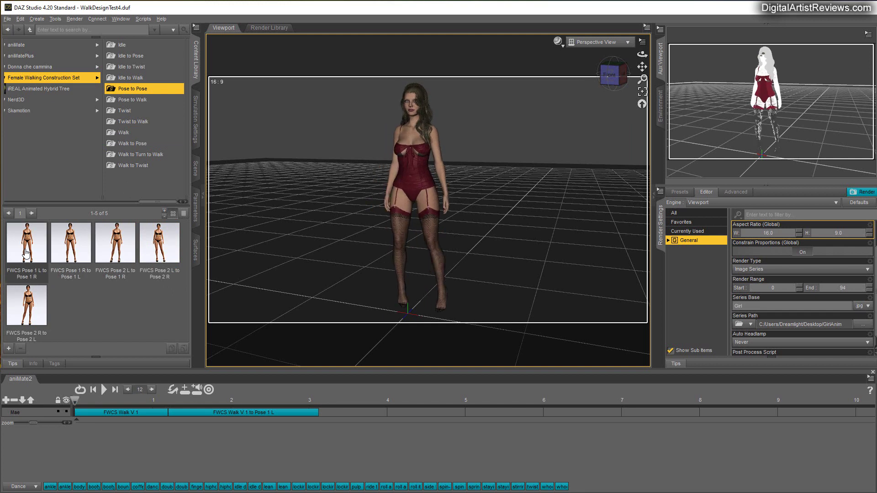
pyautogui.moveTo(26, 254); pyautogui.dragTo(333, 412)
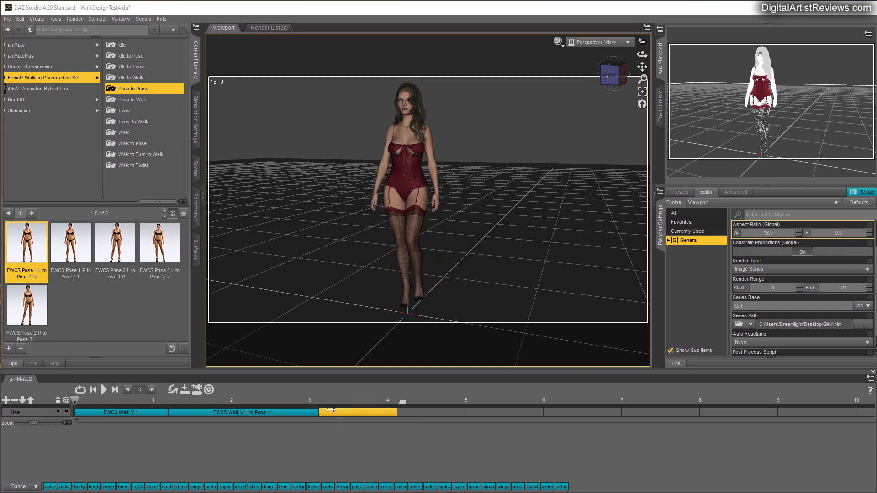
pyautogui.click(253, 412)
# Append FWCS Pose 1 R to Walk V 1 180 from the Pose to Walk folder
pyautogui.click(130, 99)
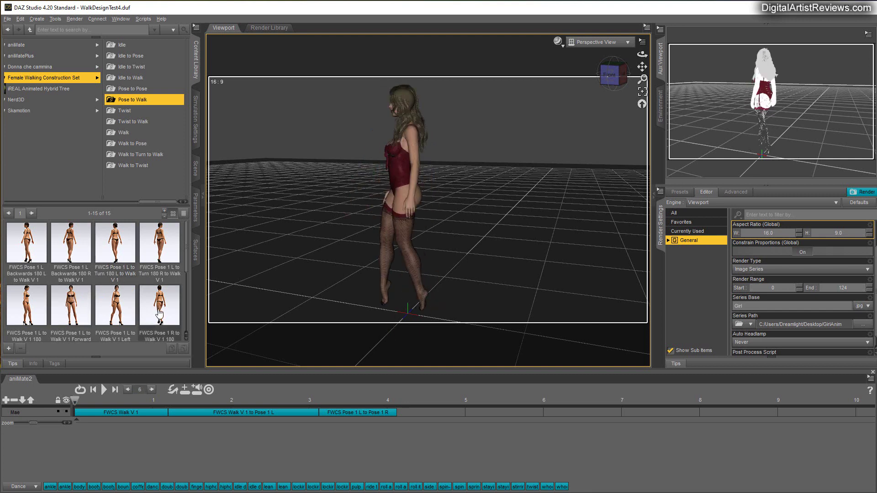
pyautogui.moveTo(158, 312)
pyautogui.moveTo(159, 311); pyautogui.dragTo(408, 412)
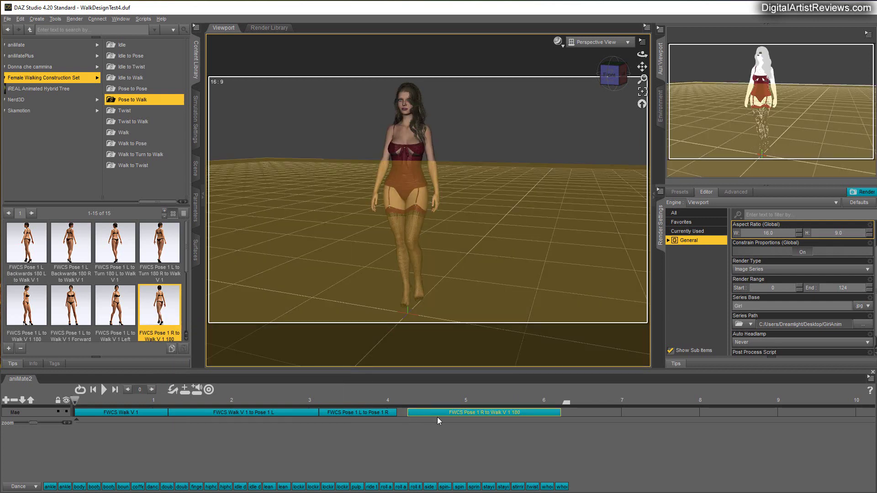
# Play and stop the walk, then scrub through its frames to inspect the poses
pyautogui.click(103, 391)
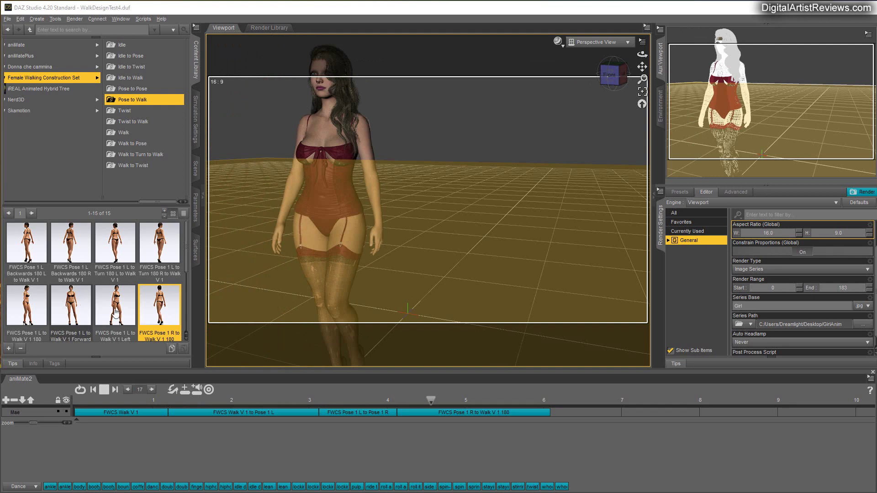
pyautogui.click(108, 391)
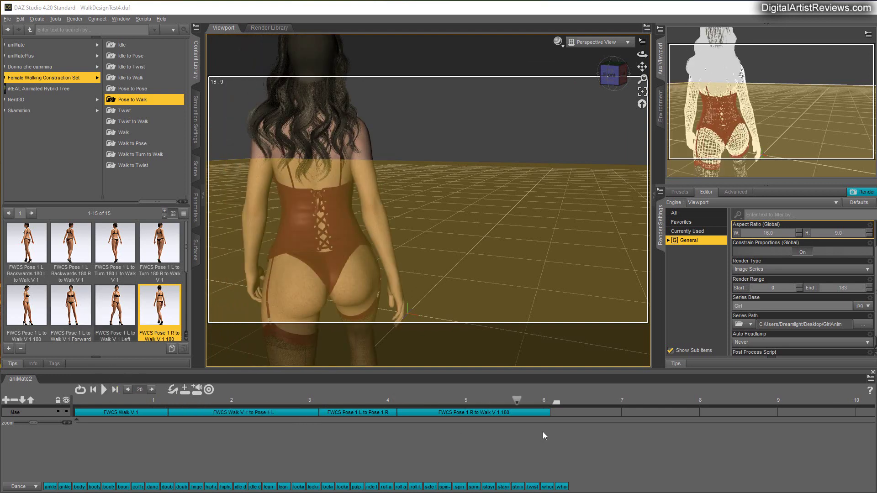
pyautogui.click(332, 400)
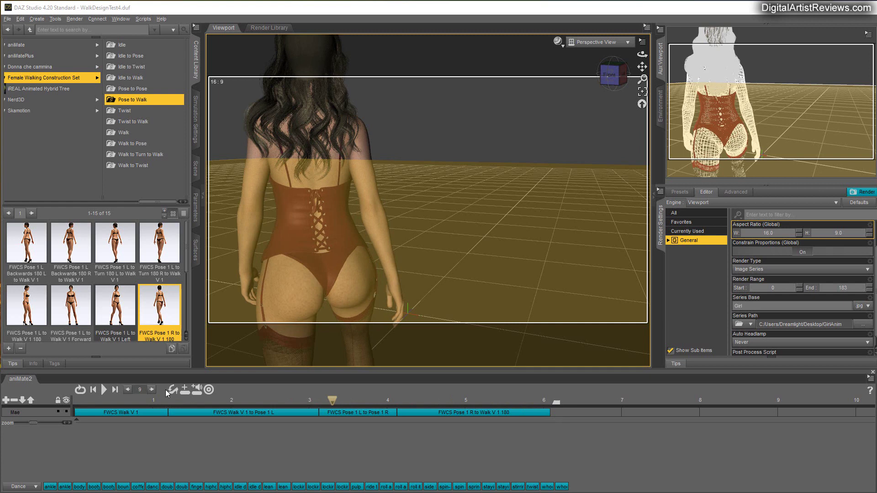
pyautogui.click(191, 400)
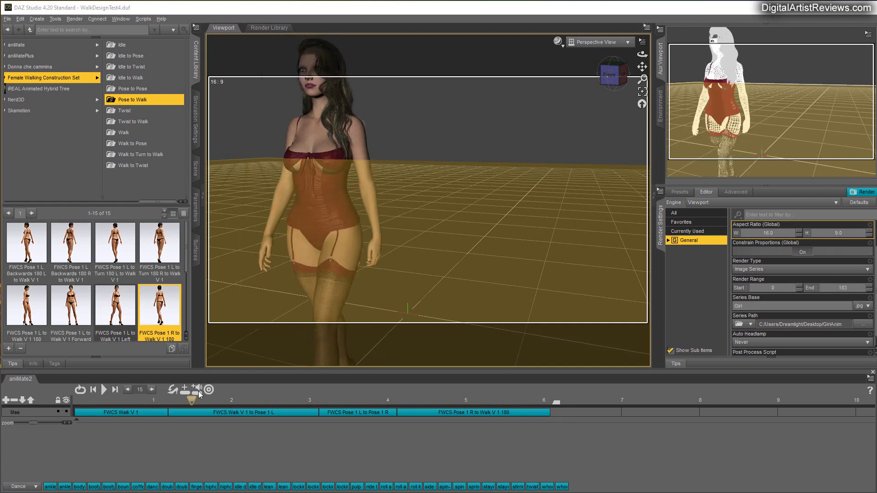
pyautogui.moveTo(198, 391); pyautogui.dragTo(463, 411)
pyautogui.click(252, 400)
pyautogui.click(478, 410)
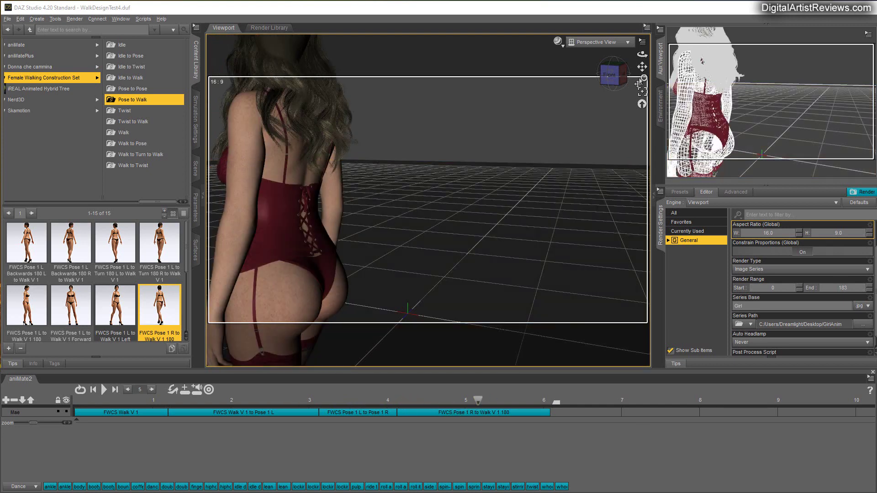
# Zoom out to show the whole figure, replay the walk, and rewind to frame 0
pyautogui.moveTo(644, 78); pyautogui.dragTo(641, 60)
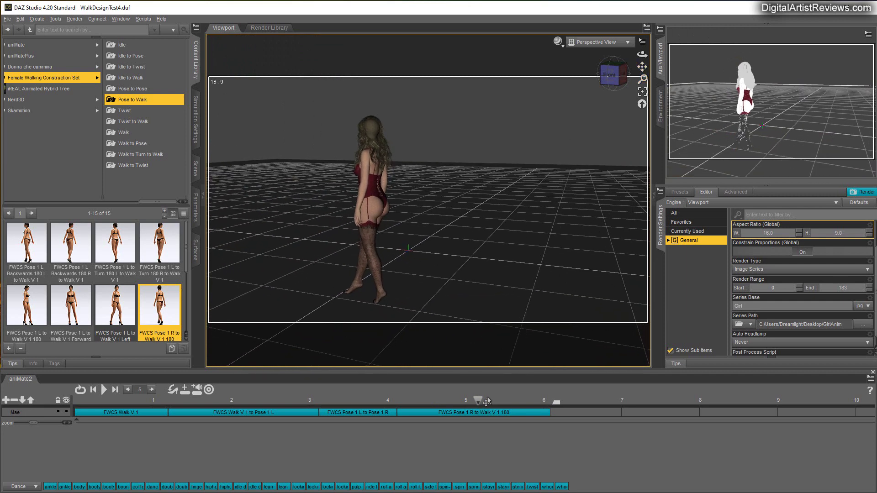
pyautogui.moveTo(478, 402); pyautogui.dragTo(75, 401)
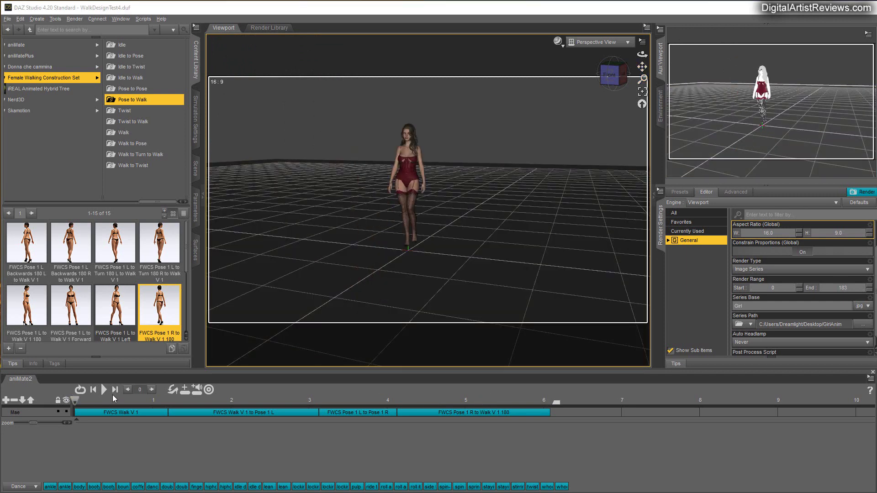
pyautogui.click(104, 390)
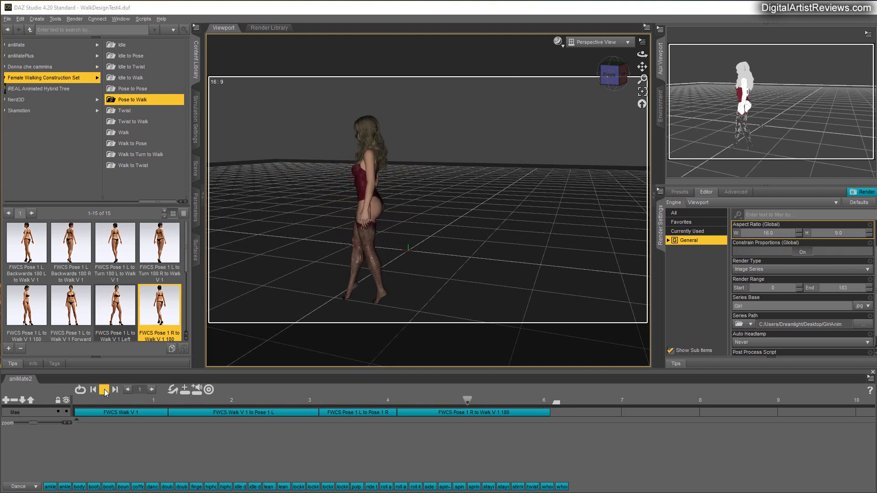
pyautogui.click(104, 390)
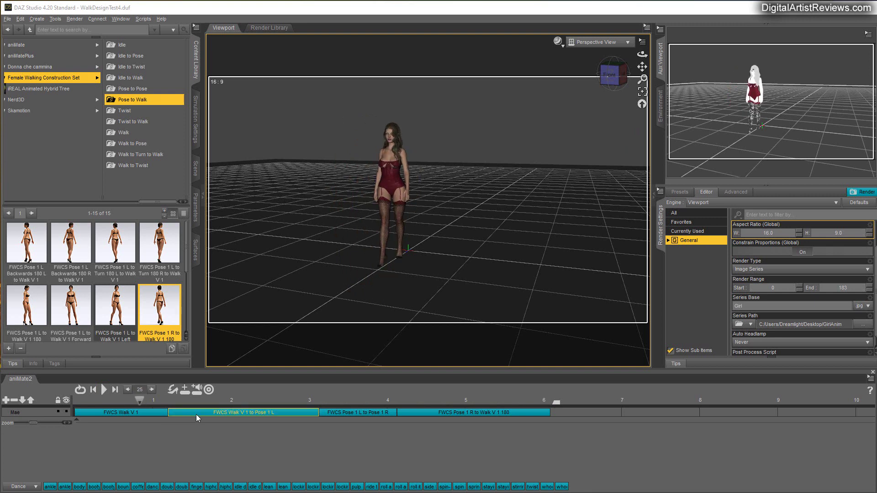
pyautogui.moveTo(140, 400); pyautogui.dragTo(80, 405)
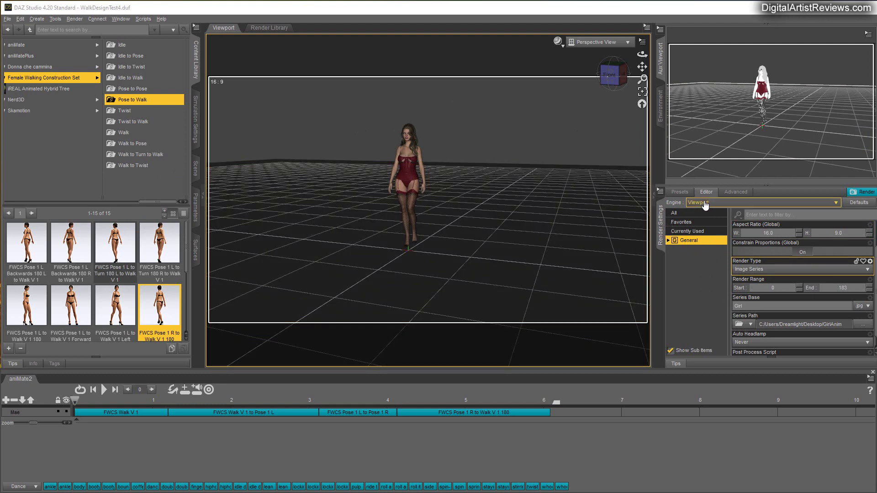
# Open and dismiss the viewport shading styles twice, then scroll the Content Library to its parent folders
pyautogui.click(558, 41)
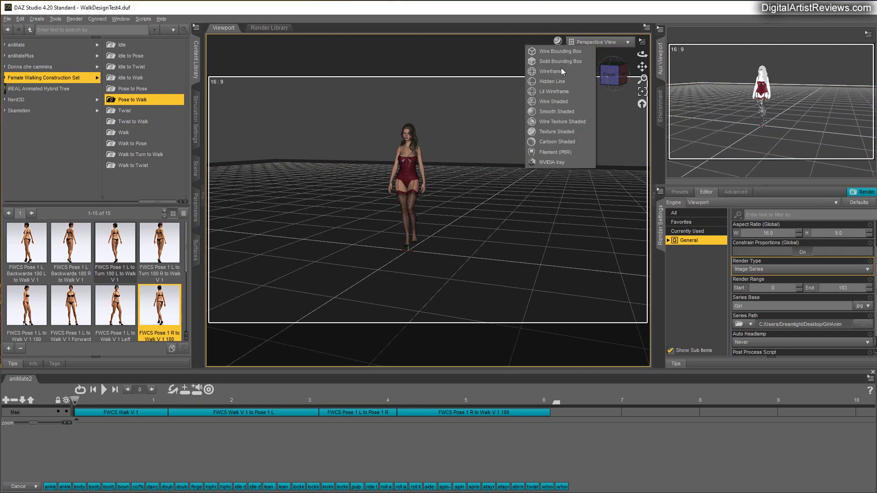
pyautogui.click(546, 133)
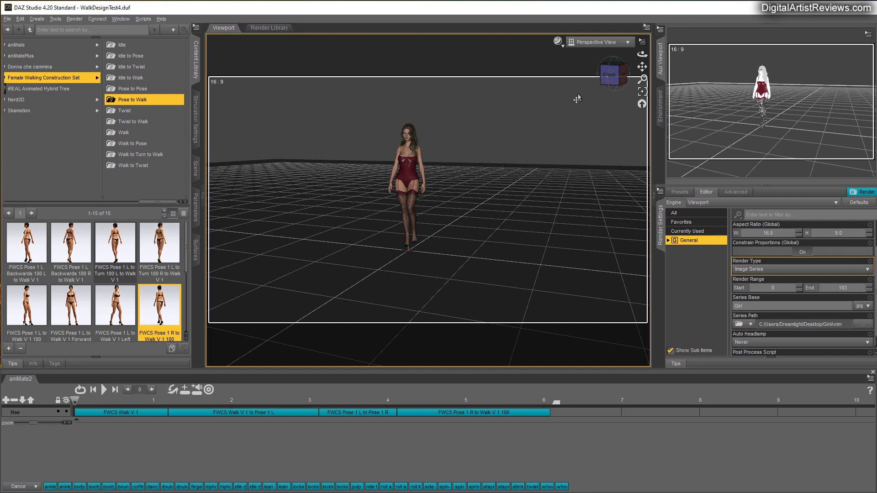
pyautogui.click(558, 41)
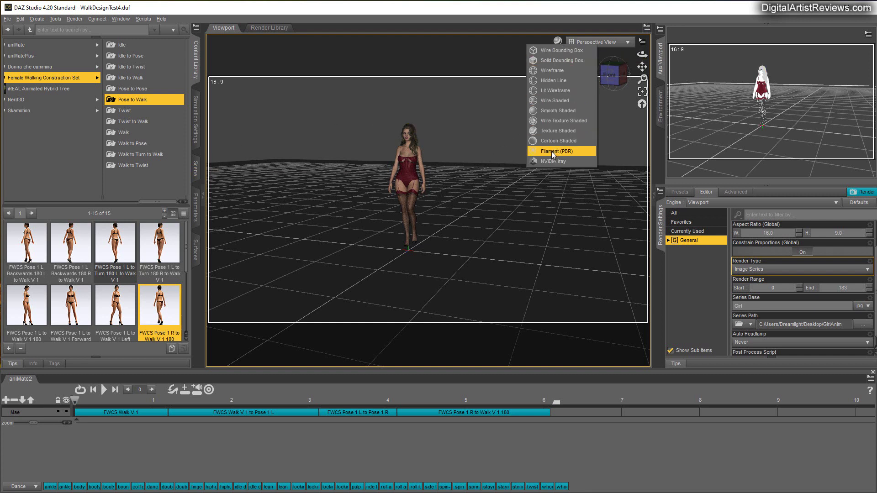
pyautogui.click(464, 11)
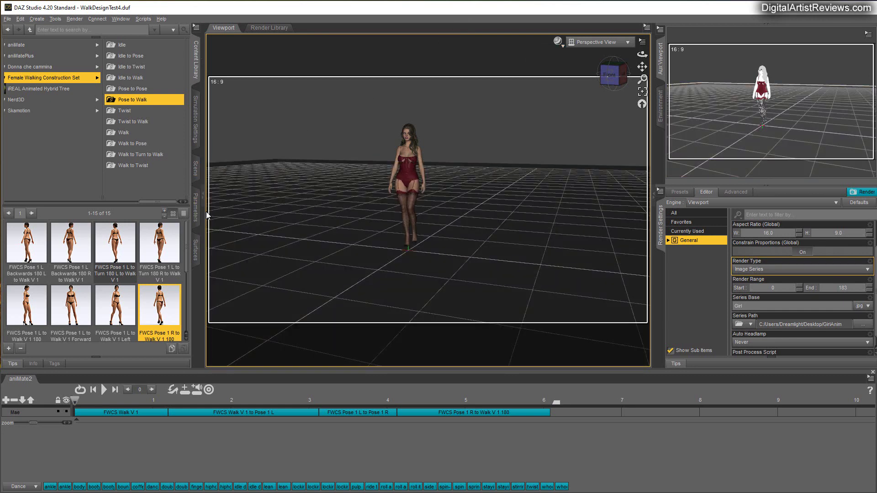
pyautogui.moveTo(155, 204); pyautogui.dragTo(63, 209)
# Navigate the Content Library to People > Genesis 8 Female > Clothing > dx30 > Pumps 4
pyautogui.scroll(-8, 127, 158)
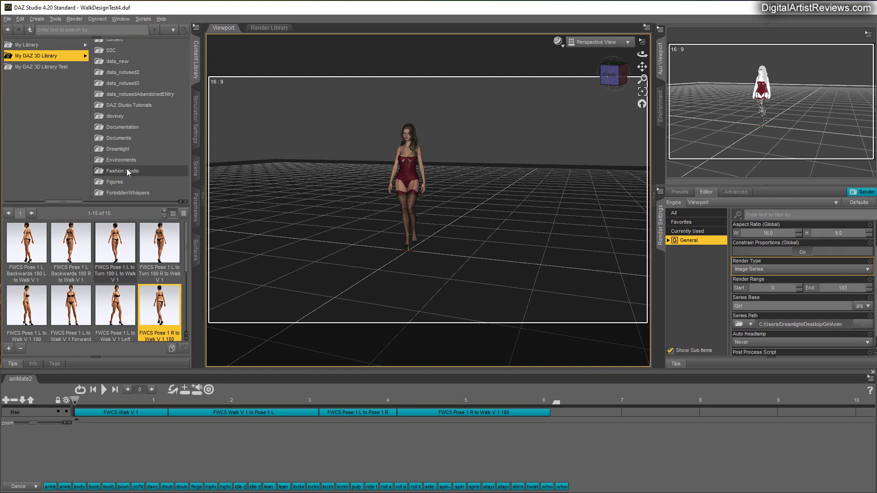
pyautogui.scroll(-2, 127, 175)
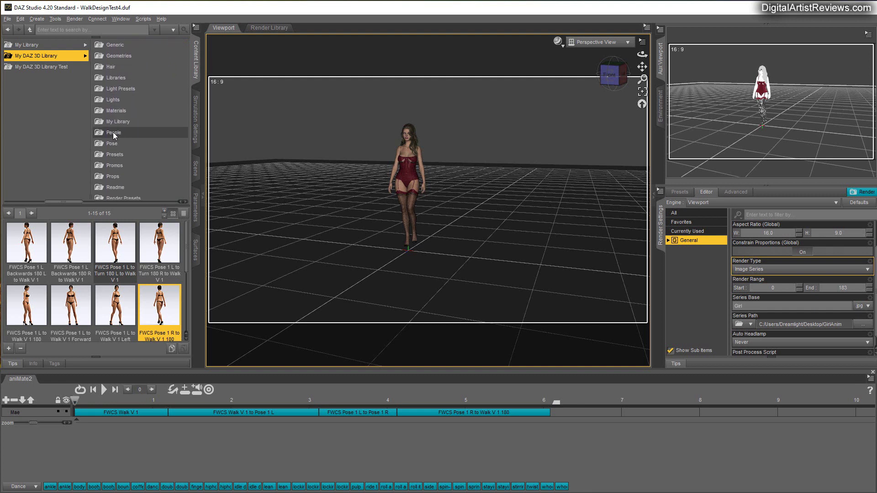
pyautogui.click(113, 133)
pyautogui.click(115, 187)
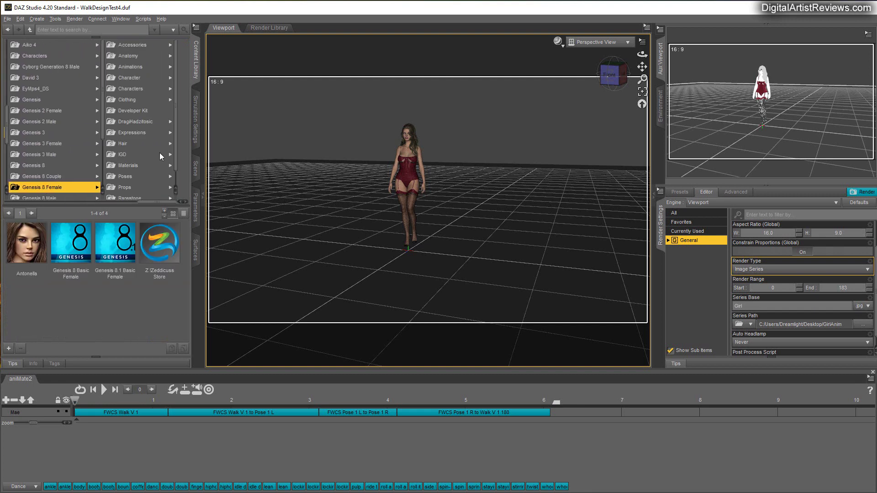
pyautogui.click(127, 100)
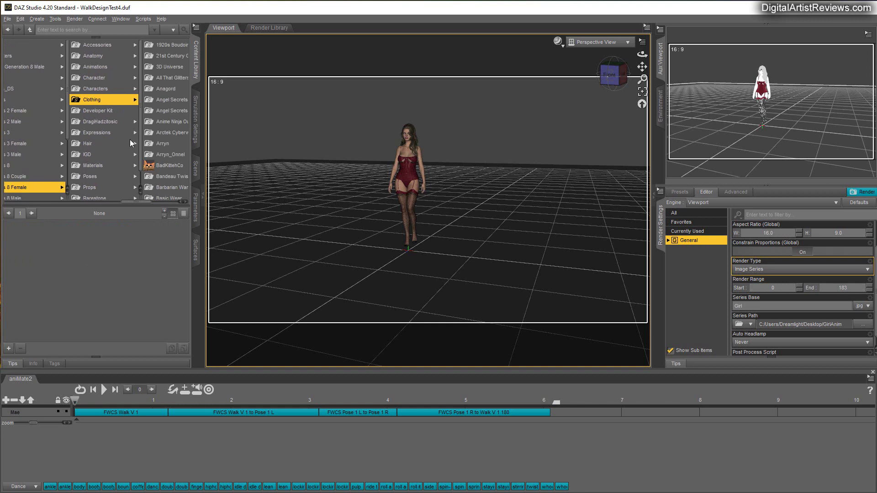
pyautogui.scroll(-5, 164, 150)
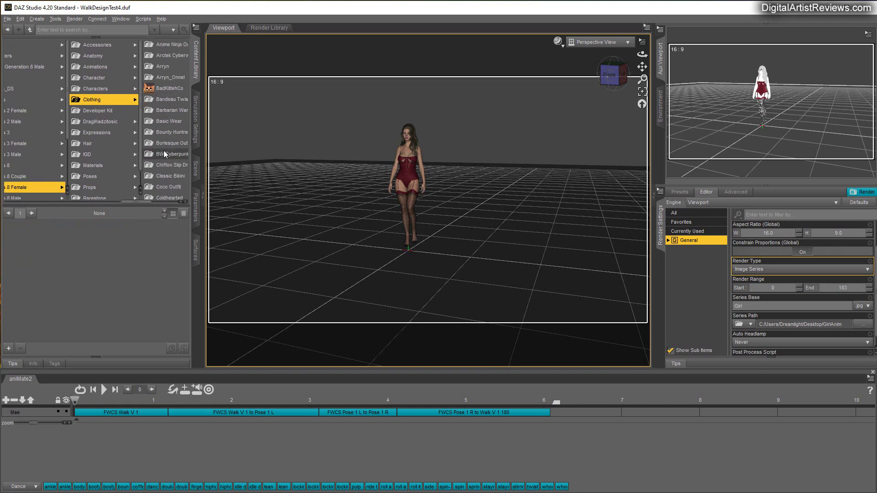
pyautogui.scroll(-5, 164, 149)
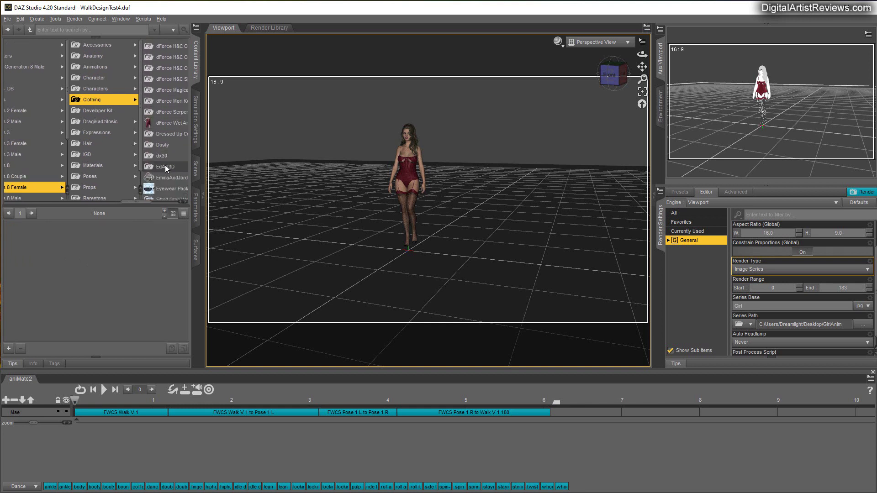
pyautogui.click(160, 155)
pyautogui.click(142, 47)
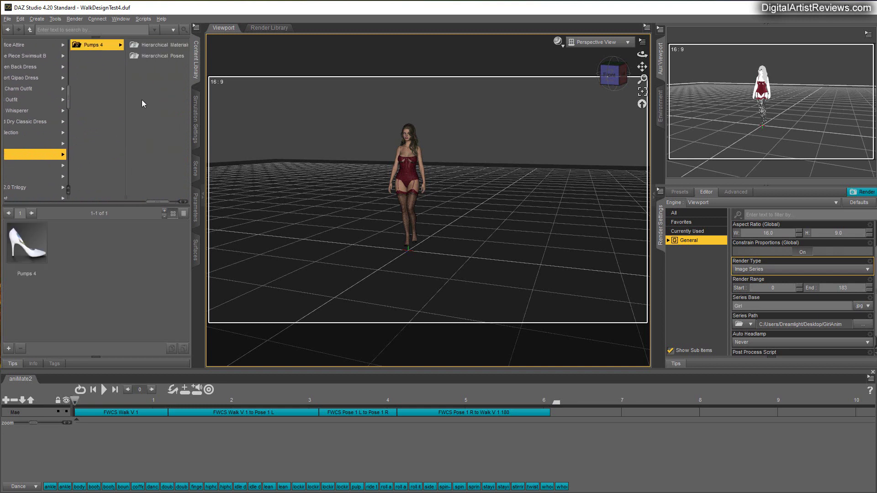
# Select Mae in the Scene tab and apply the Pumps 4 shoes to her
pyautogui.click(195, 169)
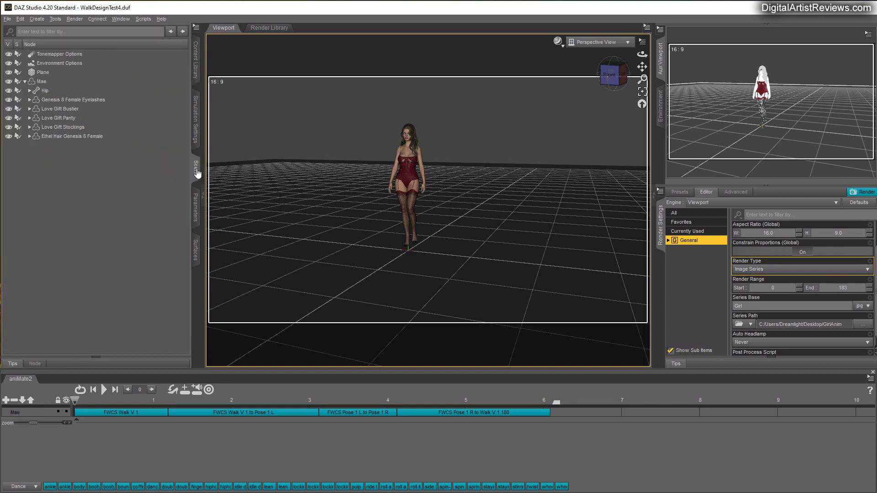
pyautogui.click(38, 82)
pyautogui.click(196, 54)
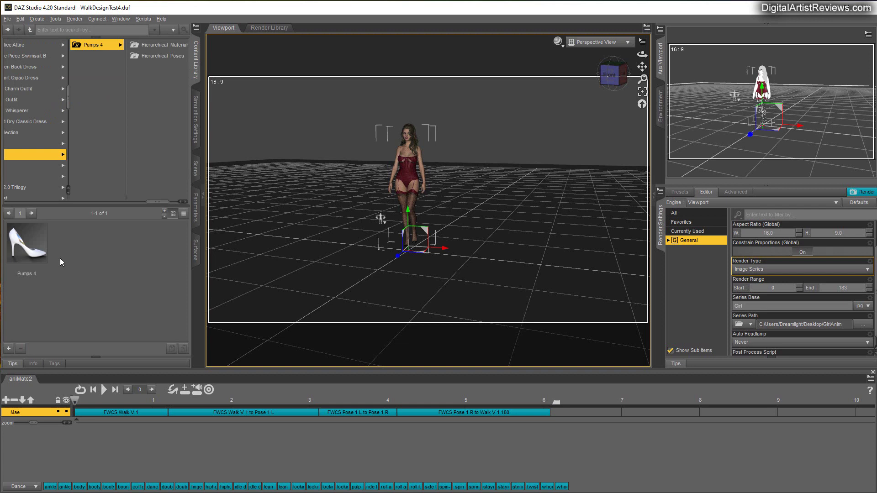
pyautogui.click(32, 248)
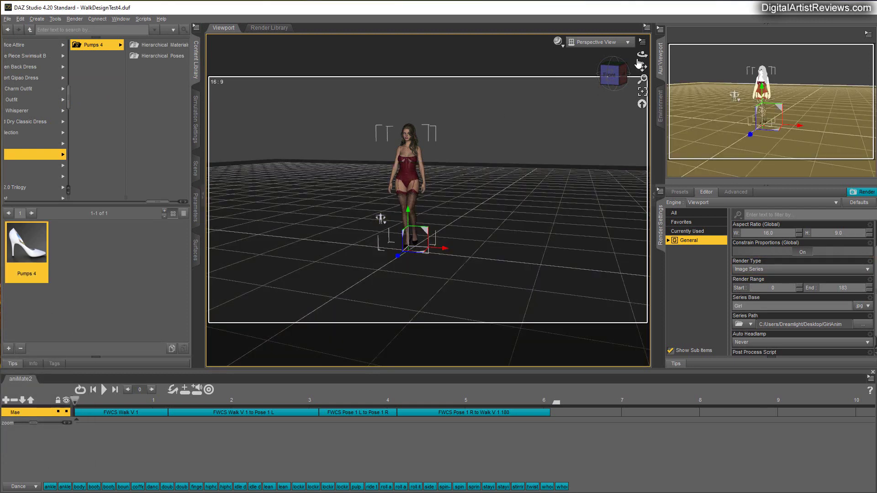
# Frame Mae's legs and heels in the viewport while scrubbing the walk back toward its start
pyautogui.moveTo(642, 54)
pyautogui.mouseDown()
pyautogui.moveTo(622, 55)
pyautogui.moveTo(642, 75)
pyautogui.moveTo(642, 44)
pyautogui.mouseUp()
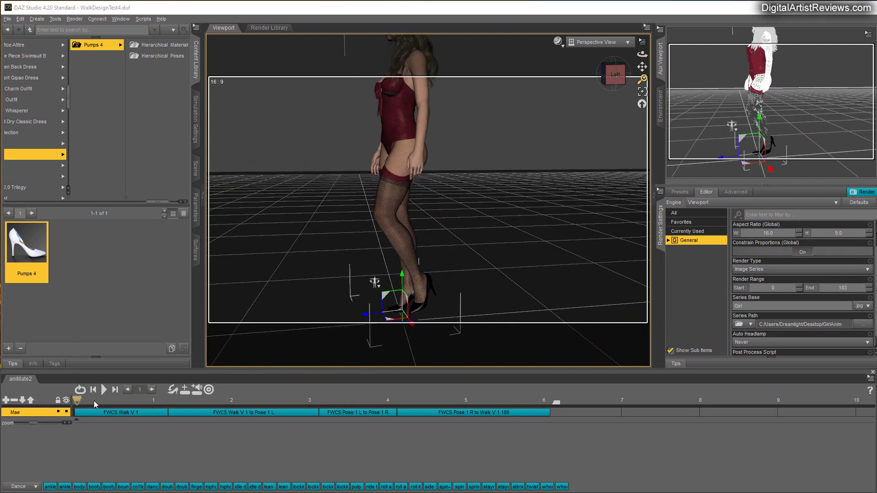
pyautogui.moveTo(94, 401); pyautogui.dragTo(116, 401)
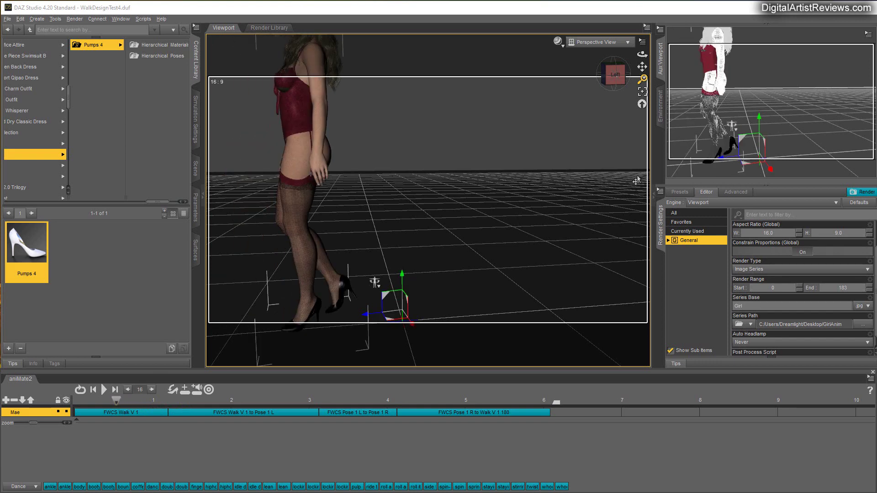
pyautogui.moveTo(642, 66)
pyautogui.mouseDown()
pyautogui.moveTo(627, 75)
pyautogui.moveTo(636, 53)
pyautogui.mouseUp()
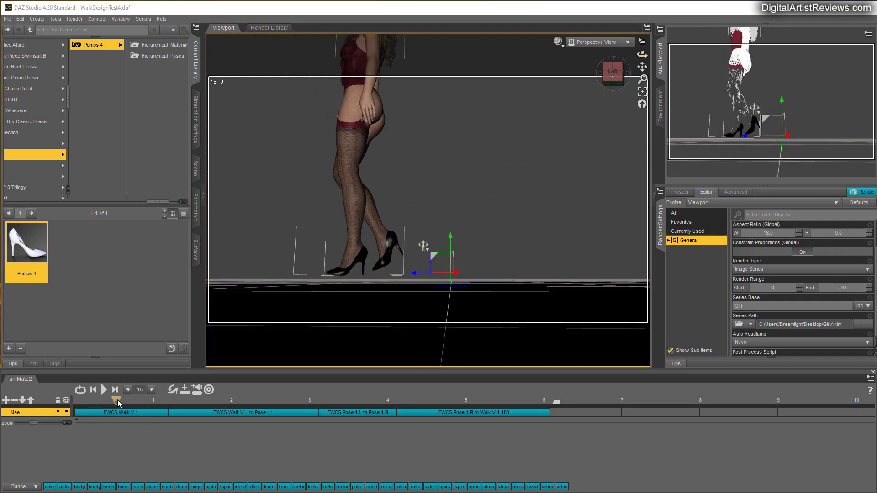
pyautogui.click(116, 400)
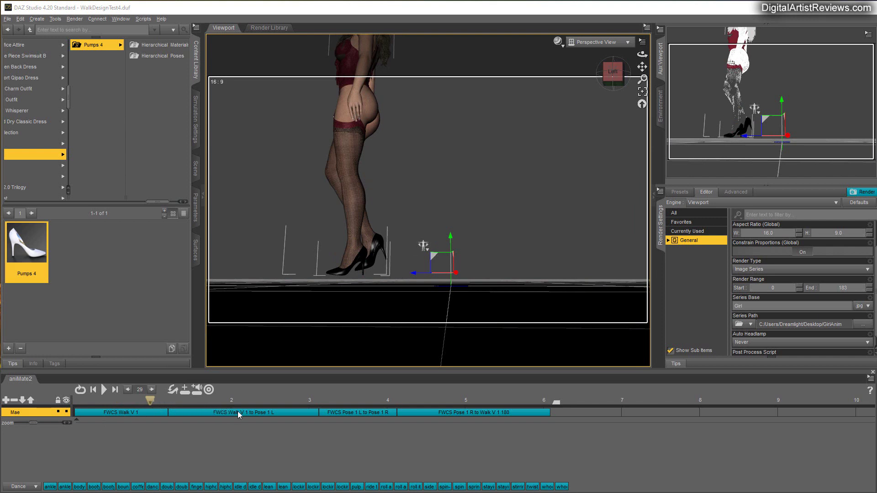
pyautogui.moveTo(273, 398); pyautogui.dragTo(280, 397)
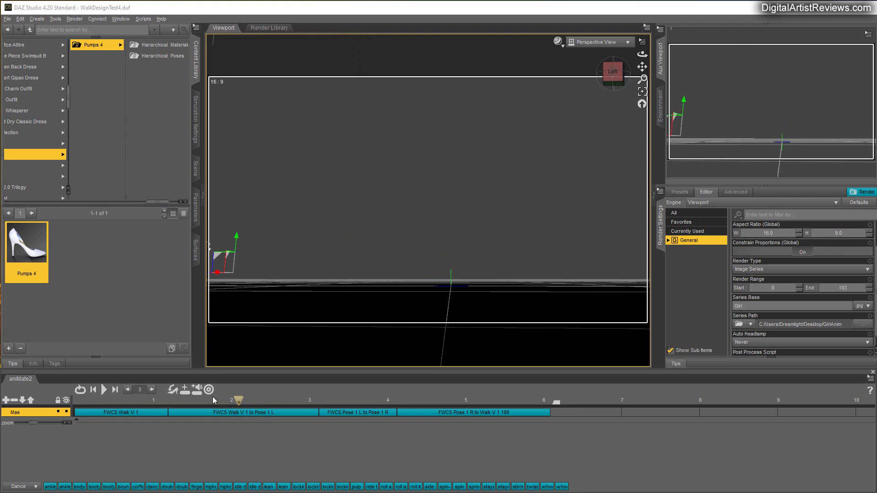
pyautogui.moveTo(206, 400); pyautogui.dragTo(76, 400)
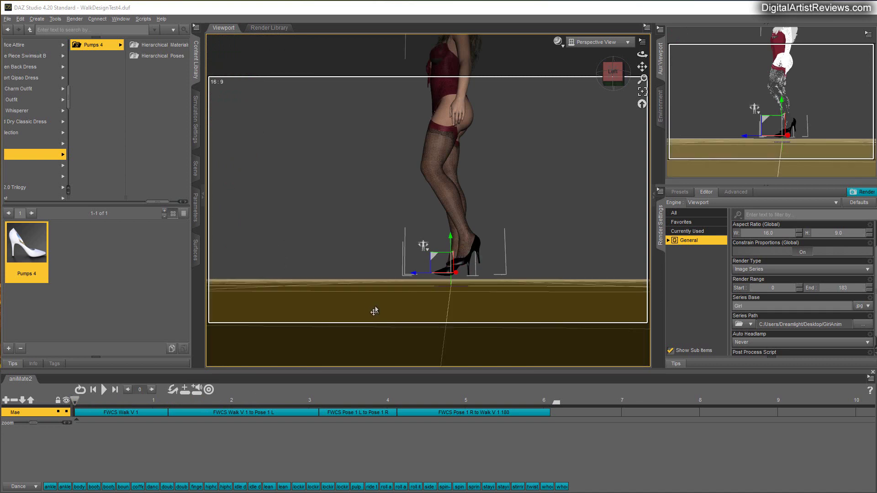
# Set the aniMate2 High Heel Rotational Offset to -20, then scrub the walk to check the feet
pyautogui.click(173, 390)
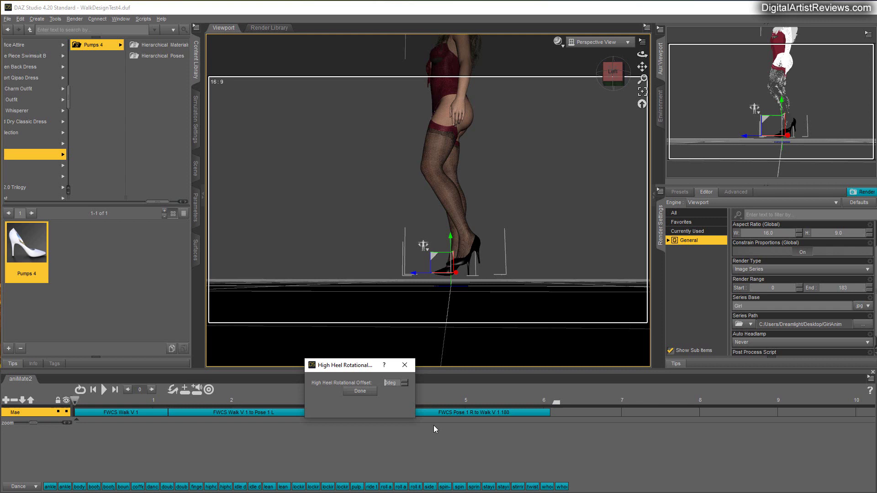
pyautogui.write('2')
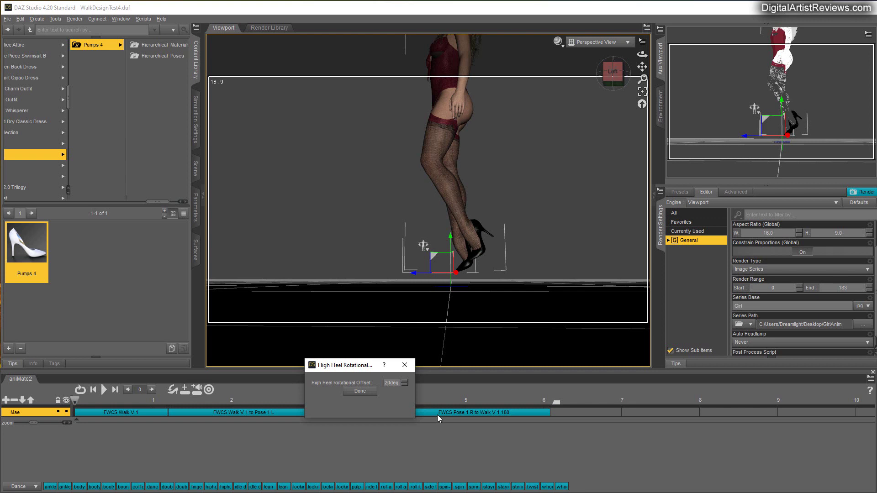
pyautogui.press('Home')
pyautogui.write('-')
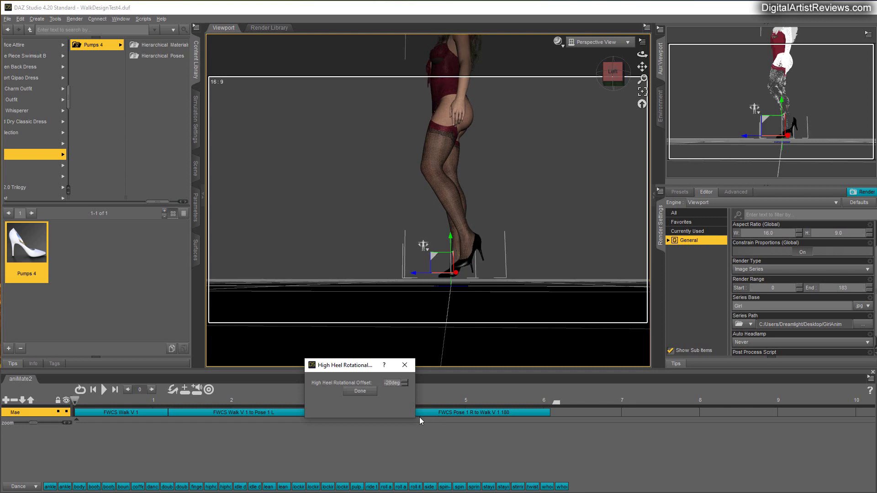
pyautogui.click(360, 391)
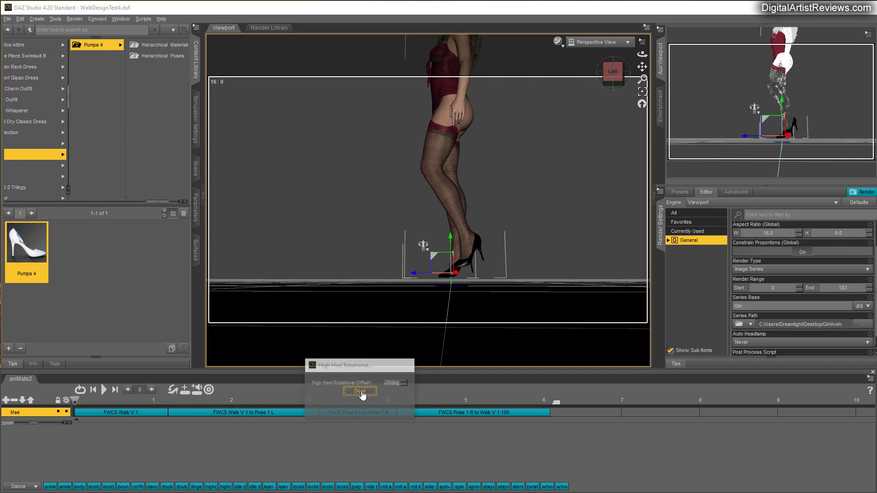
pyautogui.click(127, 400)
pyautogui.moveTo(169, 401); pyautogui.dragTo(224, 402)
pyautogui.click(73, 401)
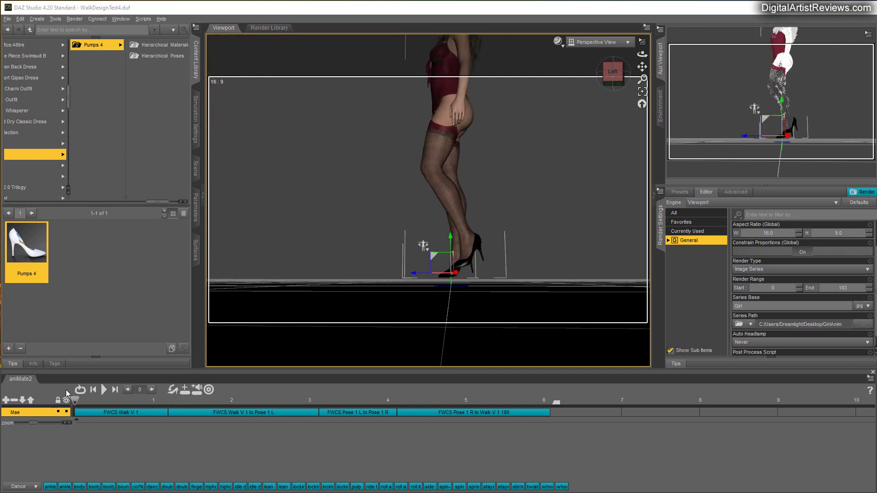
# Enlarge the GirlAnim folder window, scroll through the Girl### JPEG frames, then close it
pyautogui.hotkey('alt', 'Tab')
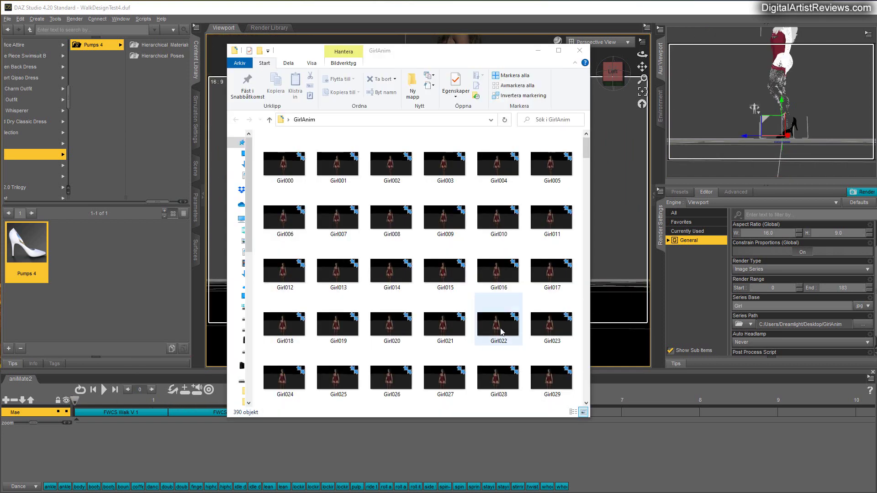
pyautogui.moveTo(589, 419); pyautogui.dragTo(800, 482)
pyautogui.scroll(-5, 604, 327)
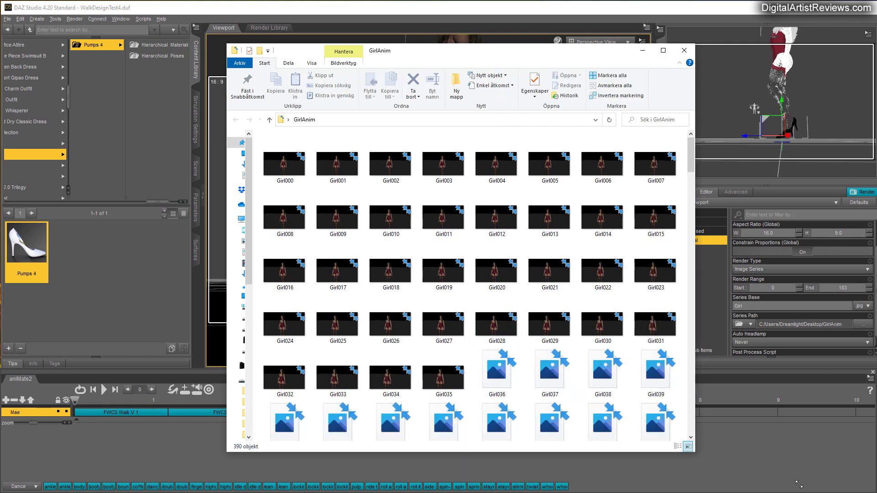
pyautogui.scroll(-20, 604, 327)
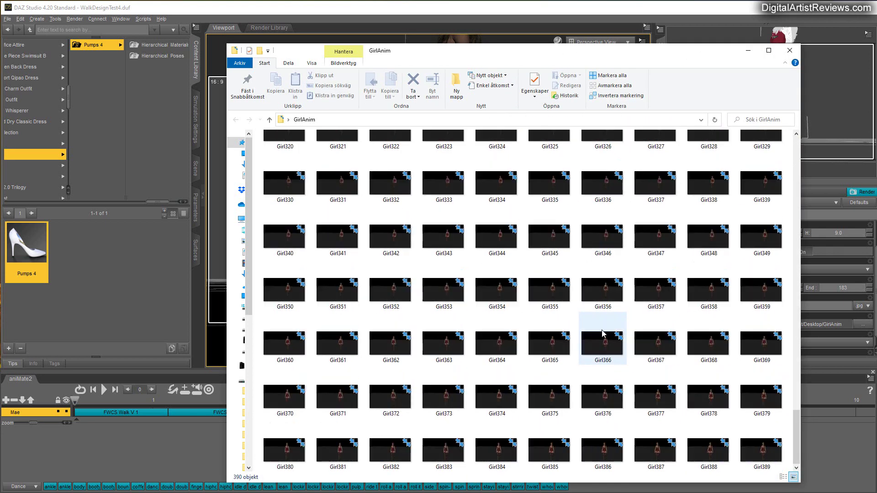
pyautogui.scroll(20, 602, 338)
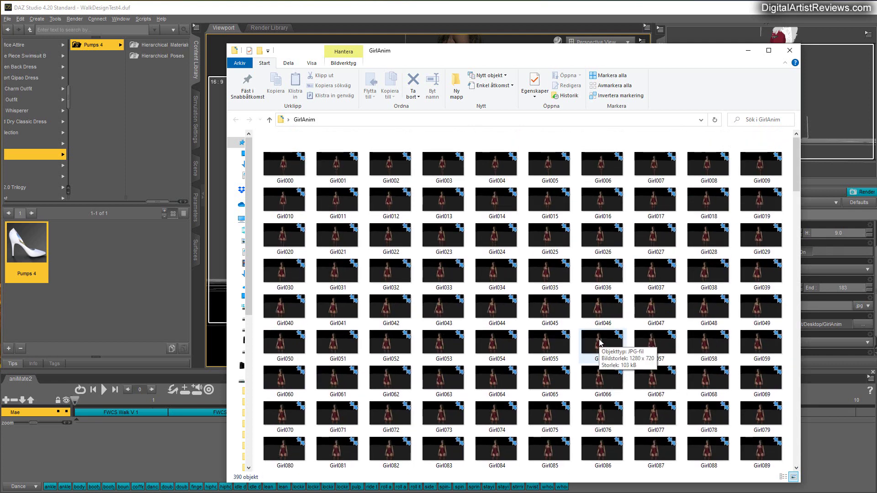
pyautogui.click(789, 50)
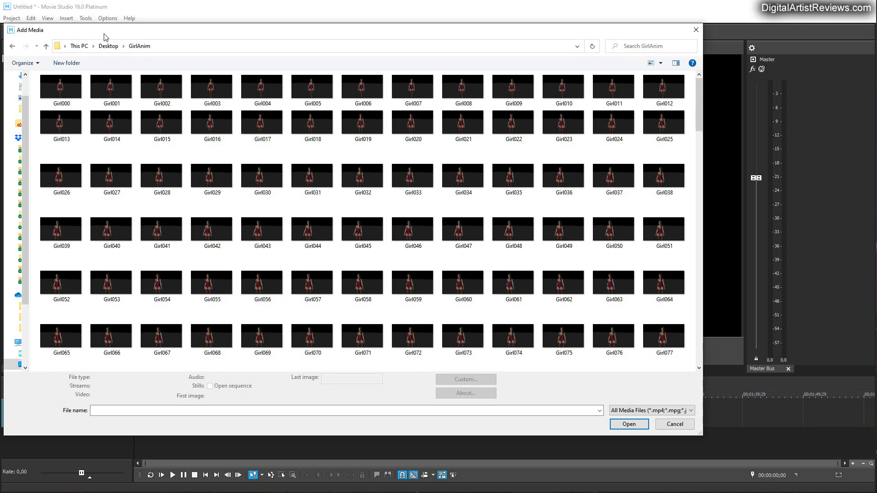
# Import Girl000 onward as an image sequence at 30 fps and drag it onto the video track
pyautogui.moveTo(104, 36); pyautogui.dragTo(160, 61)
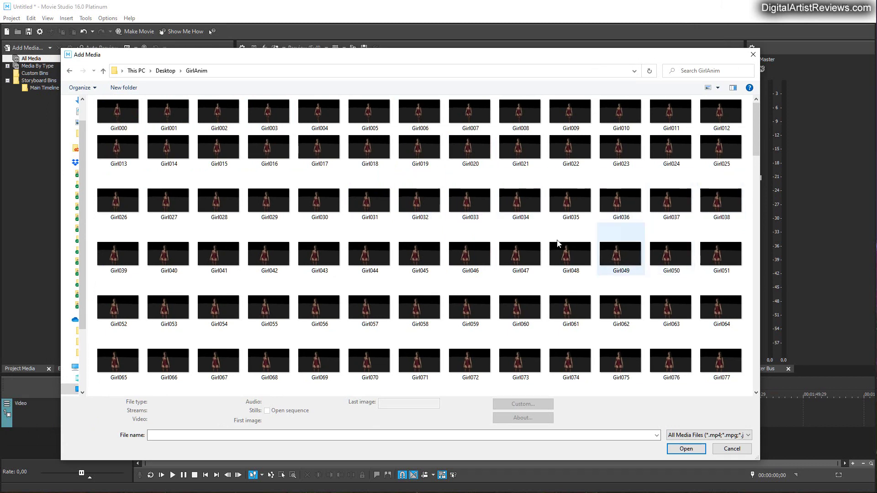
pyautogui.click(117, 112)
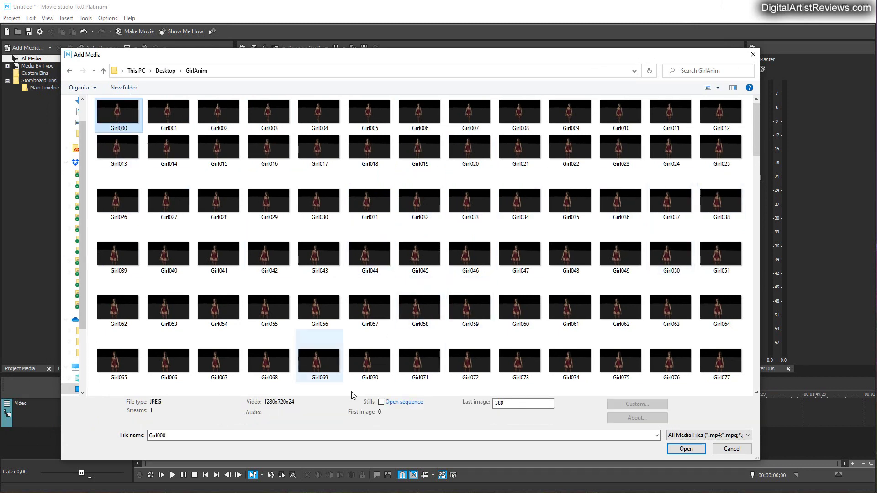
pyautogui.click(380, 402)
pyautogui.click(686, 448)
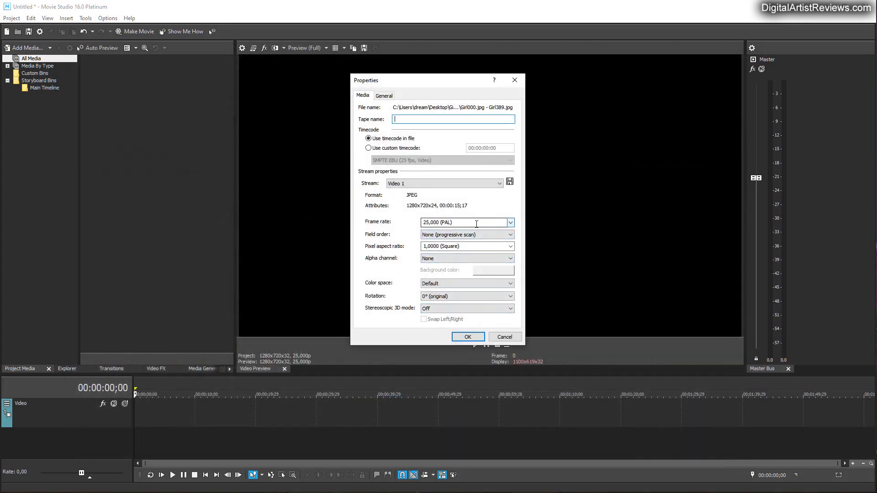
pyautogui.click(476, 224)
pyautogui.write('30,000')
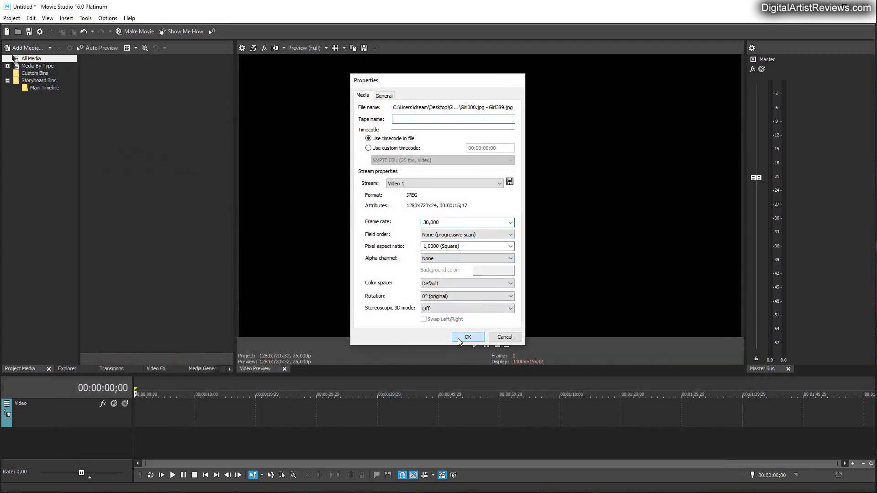
pyautogui.click(468, 337)
pyautogui.moveTo(110, 75); pyautogui.dragTo(137, 411)
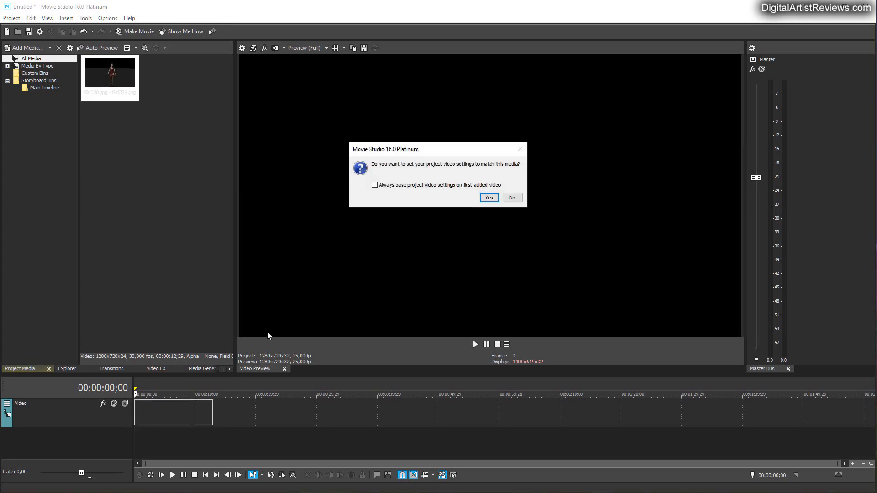
# Accept matching project video settings to the clip, then scrub the playhead and rewind to the start
pyautogui.click(487, 199)
pyautogui.click(162, 388)
pyautogui.scroll(5, 183, 391)
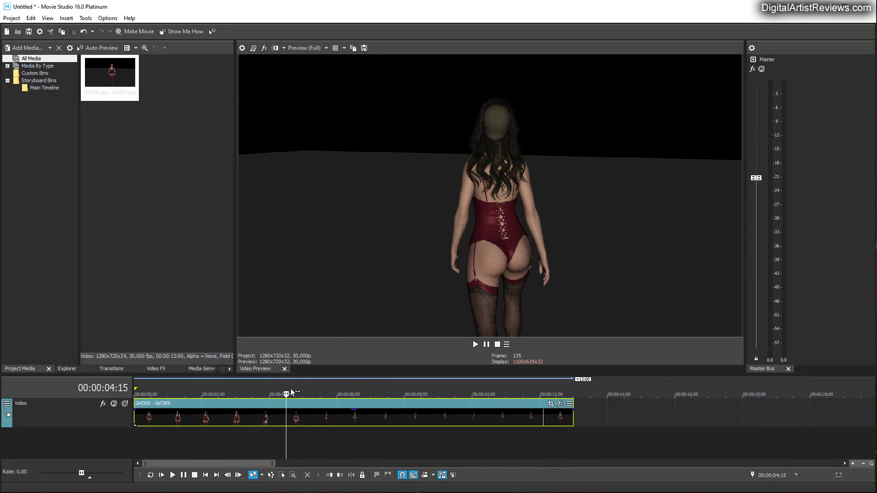
pyautogui.moveTo(292, 392); pyautogui.dragTo(135, 393)
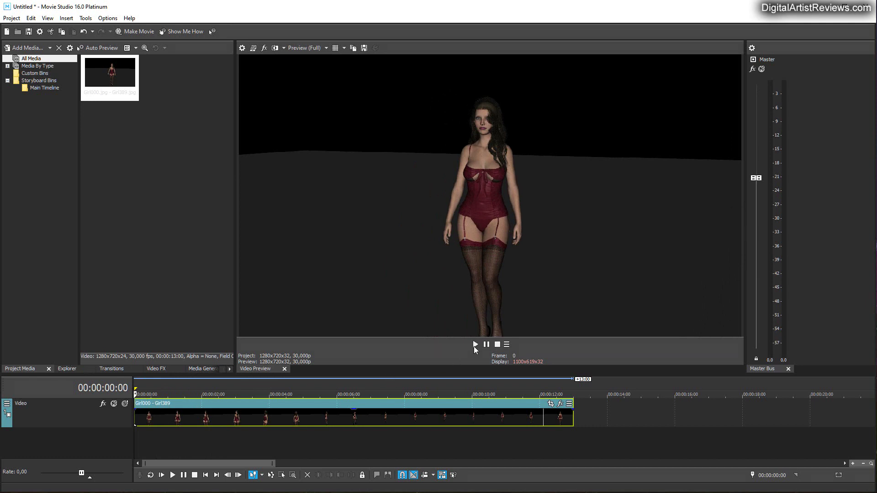
pyautogui.click(300, 53)
pyautogui.click(482, 252)
pyautogui.click(172, 475)
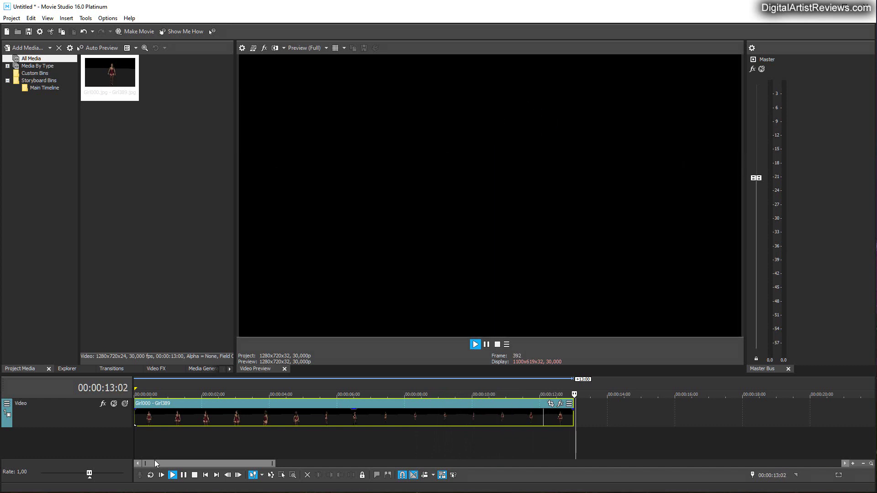
pyautogui.click(194, 475)
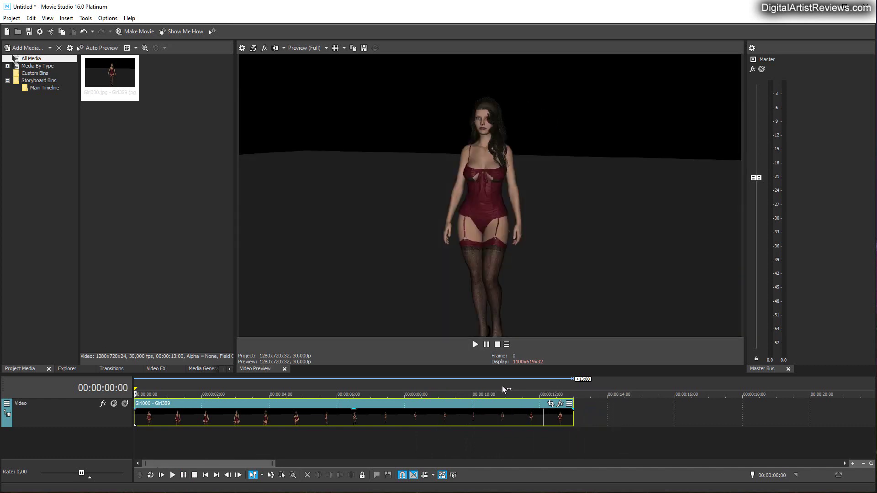
pyautogui.moveTo(136, 393)
pyautogui.mouseDown()
pyautogui.moveTo(378, 395)
pyautogui.moveTo(414, 403)
pyautogui.moveTo(121, 390)
pyautogui.mouseUp()
pyautogui.click(172, 475)
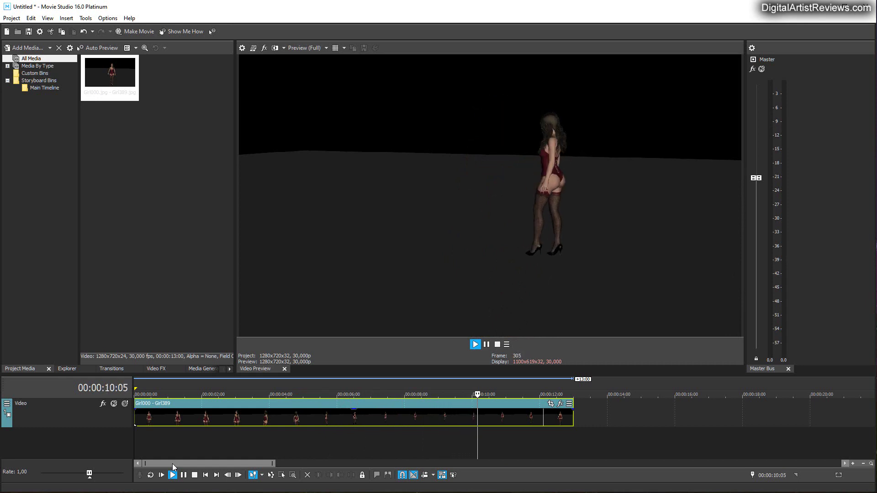
pyautogui.click(194, 478)
pyautogui.click(162, 395)
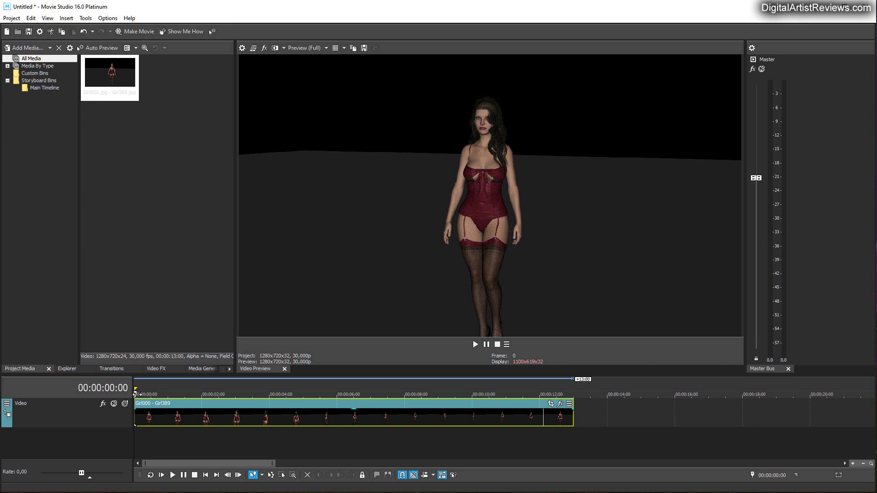
# Scrub the walk clip forward to about frame 88 to review it
pyautogui.moveTo(162, 395); pyautogui.dragTo(111, 388)
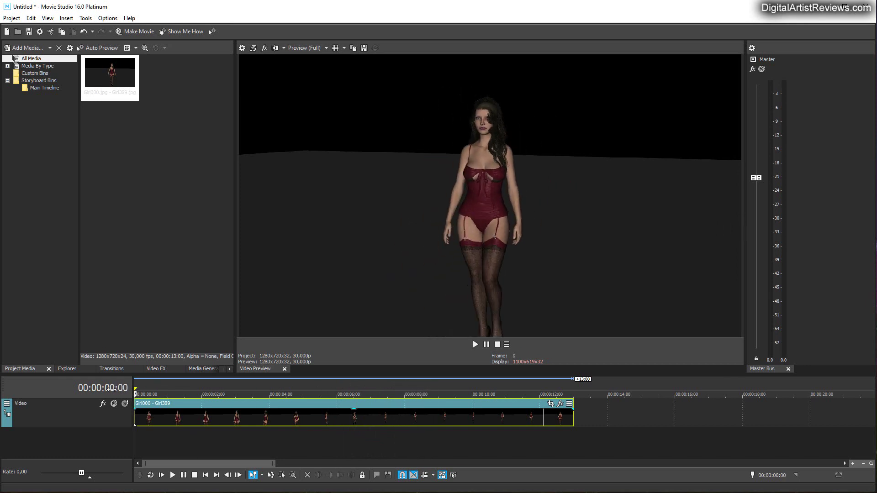